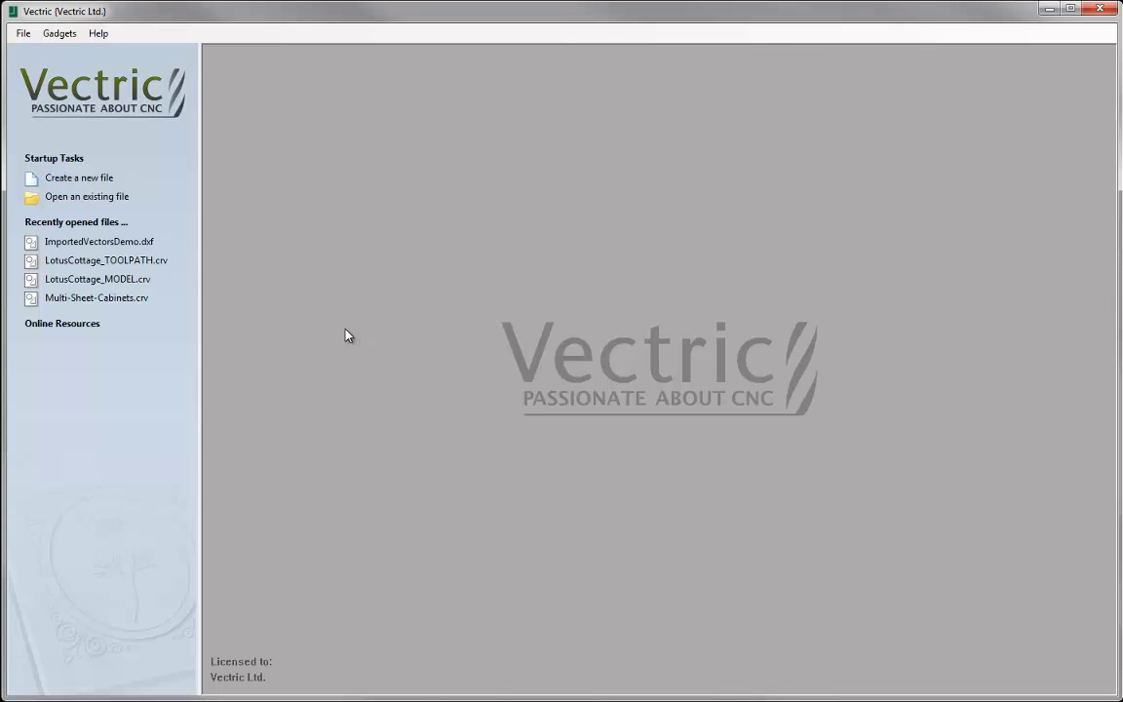
# - Create a new file with a job size of 8 inches wide by 2 inches high
pyautogui.click(95, 179)
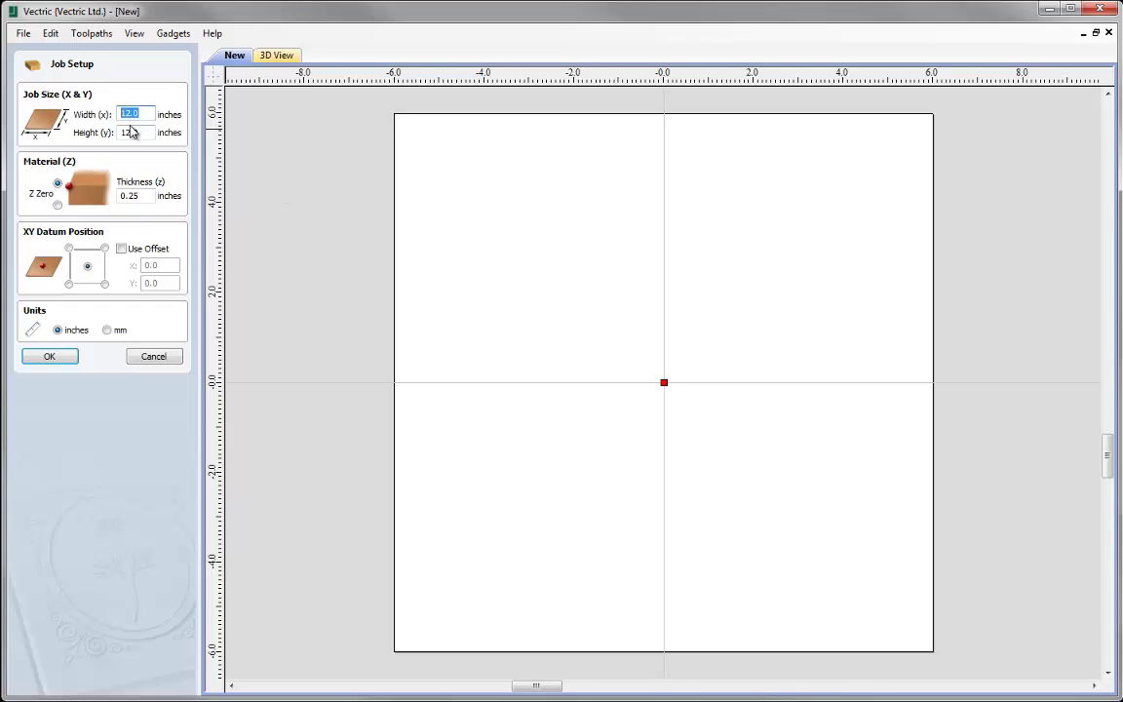
pyautogui.write('8')
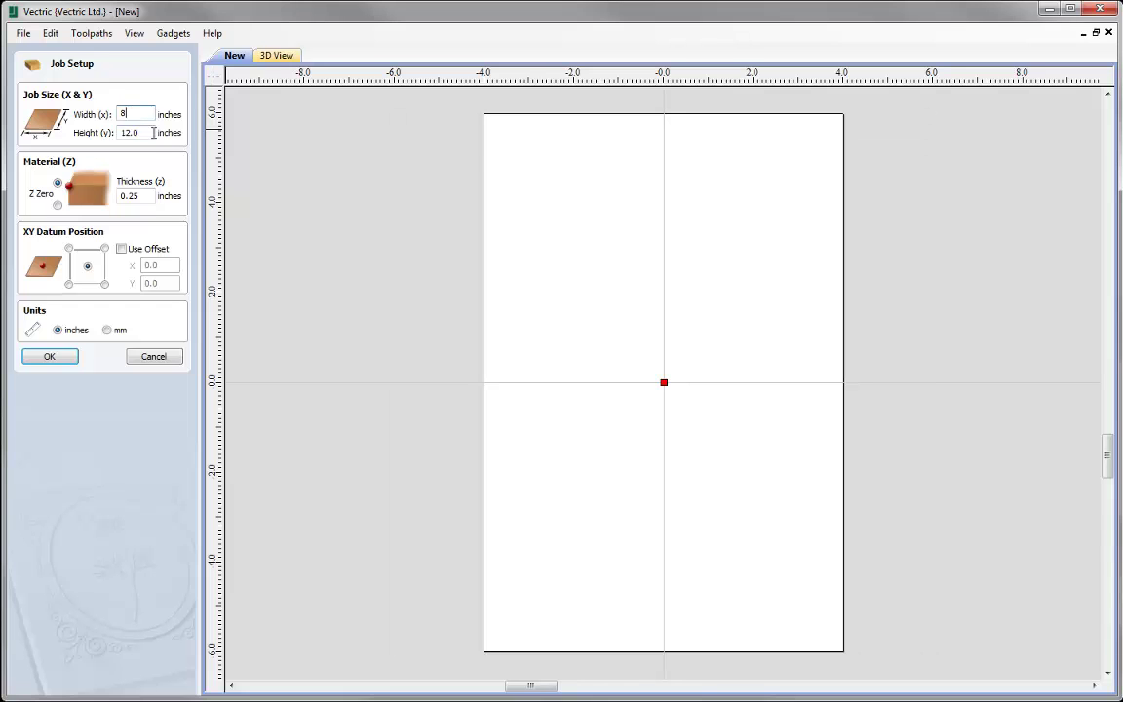
pyautogui.press('Tab')
pyautogui.write('2')
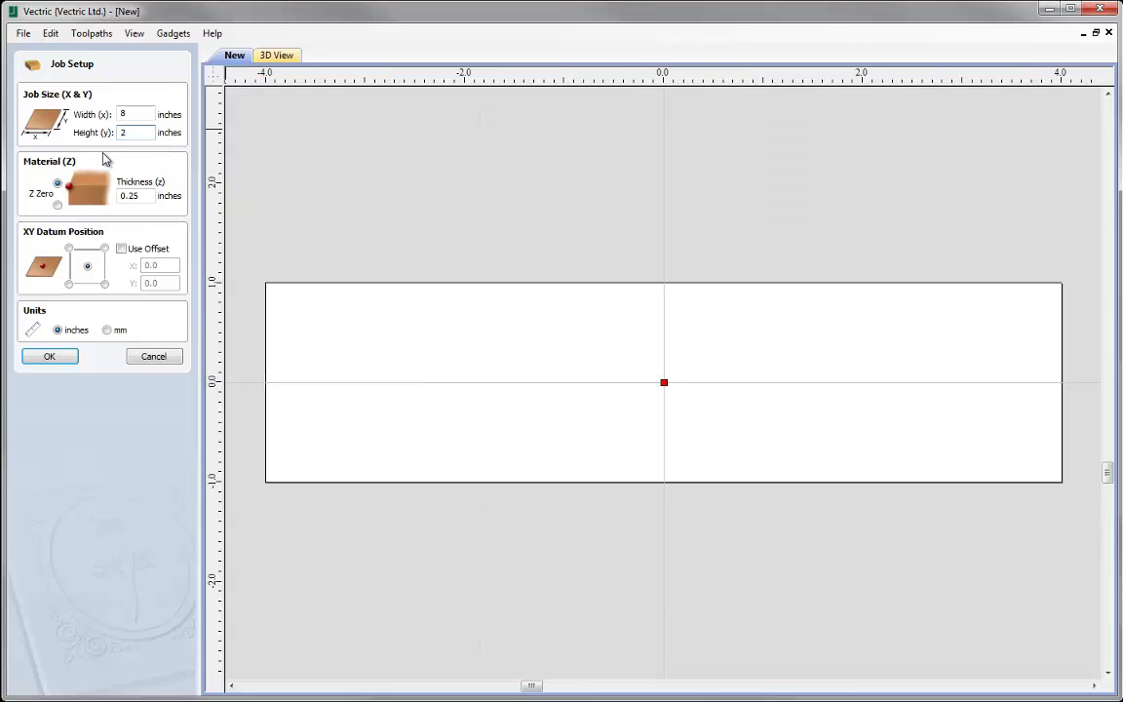
# - Complete the job setup with Z zero on the material surface, 0.125 inch thickness and the XY datum at the job's lower-left corner
pyautogui.click(57, 184)
pyautogui.doubleClick(135, 198)
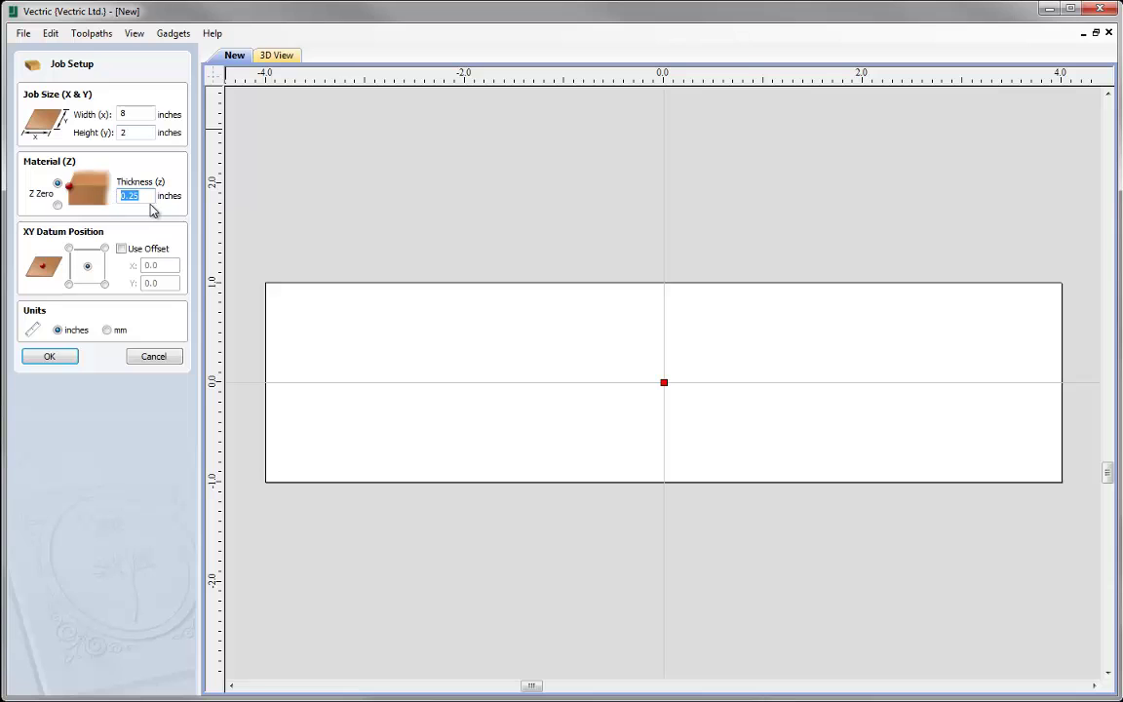
pyautogui.write('0.125')
pyautogui.click(68, 282)
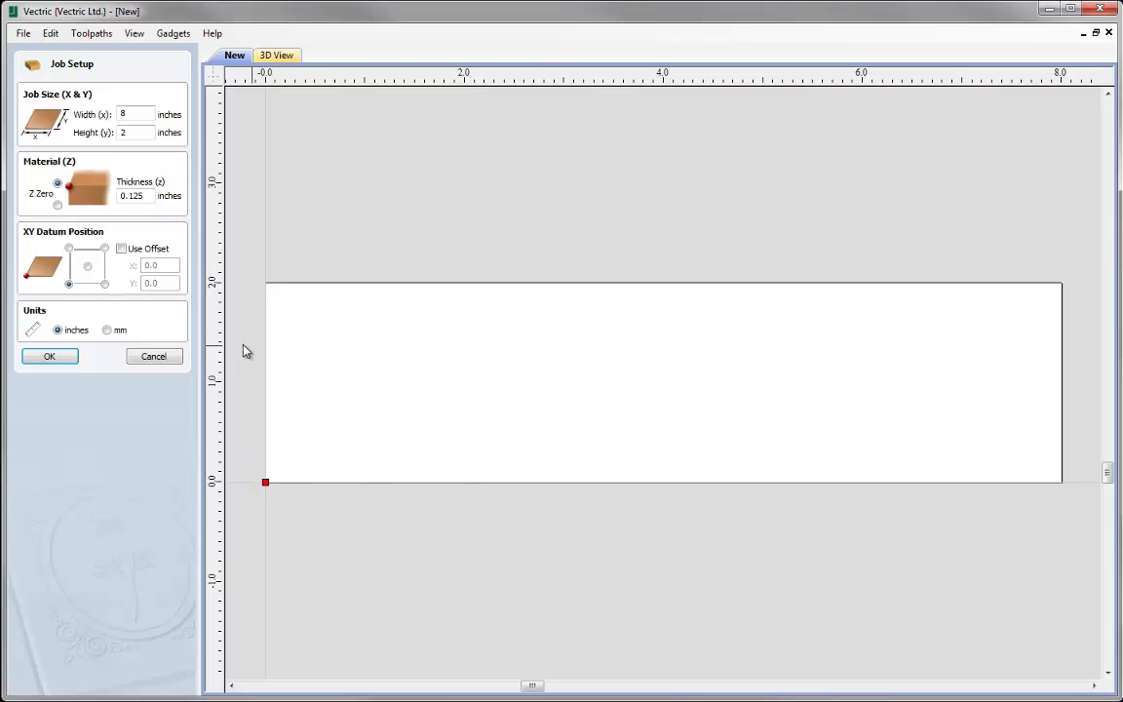
pyautogui.click(49, 359)
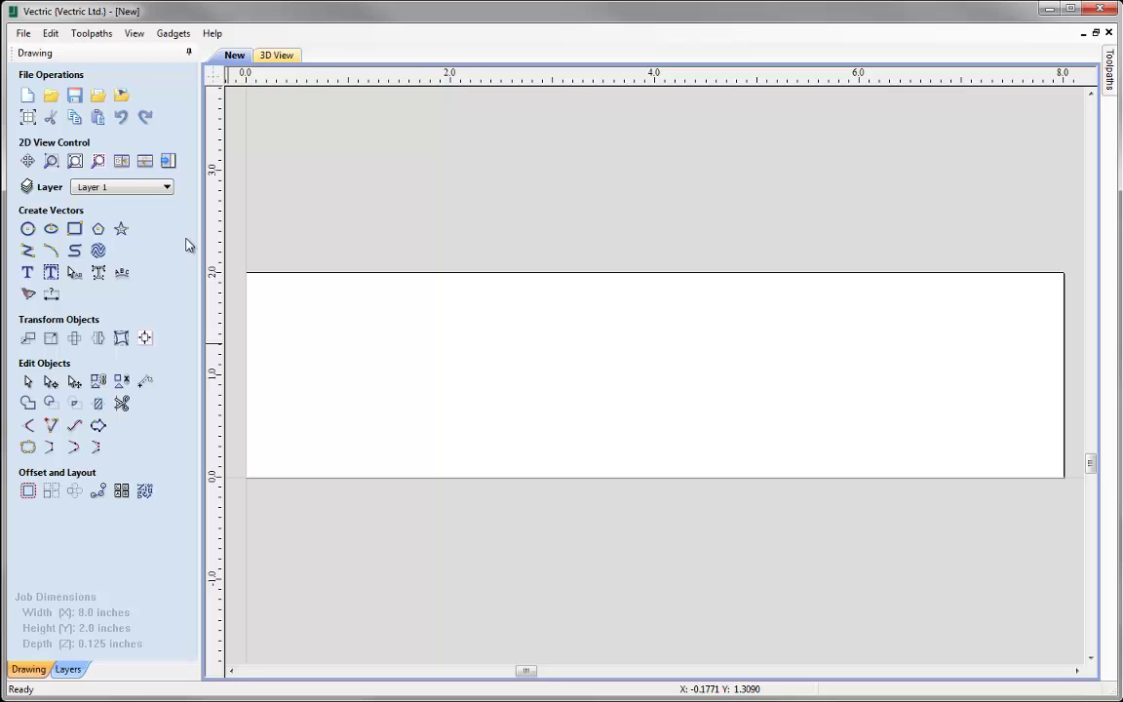
# - Import the vectors from WingSpar.dxf into the job
pyautogui.click(99, 101)
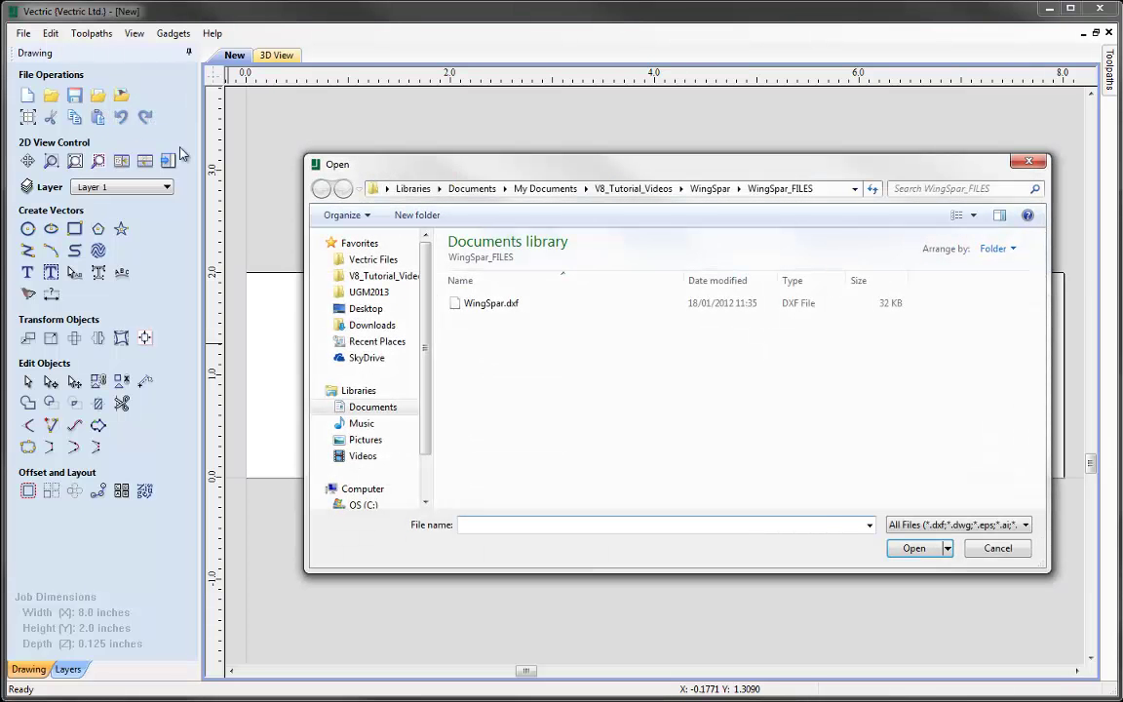
pyautogui.click(482, 305)
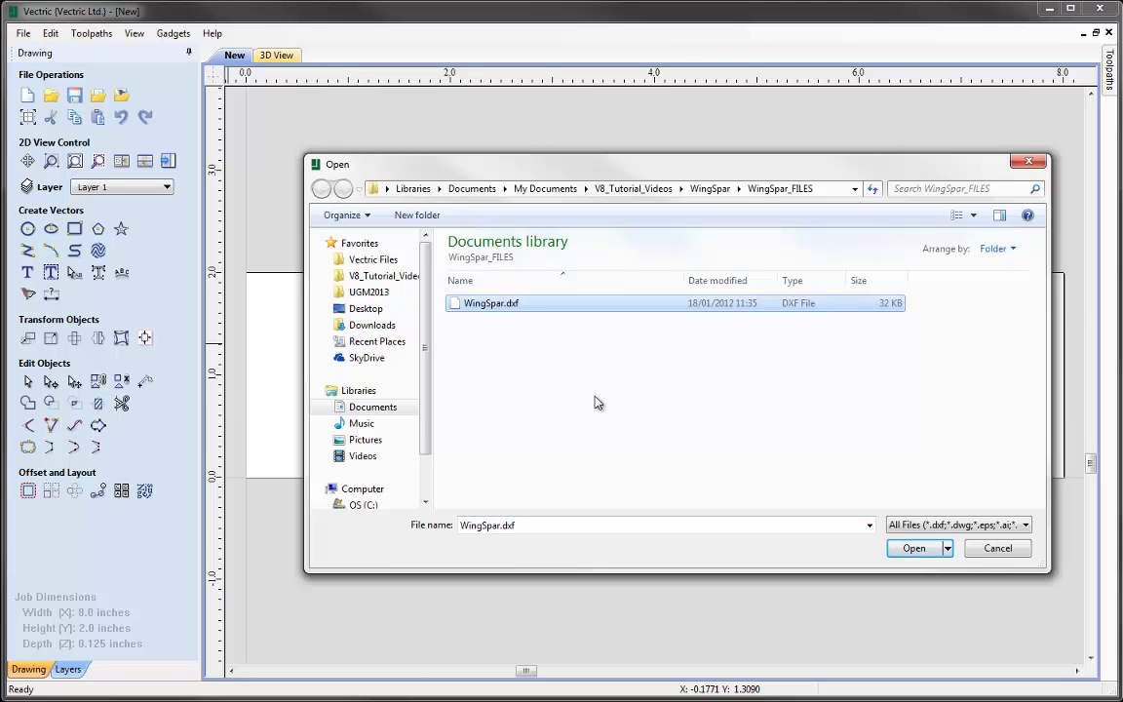
pyautogui.click(911, 549)
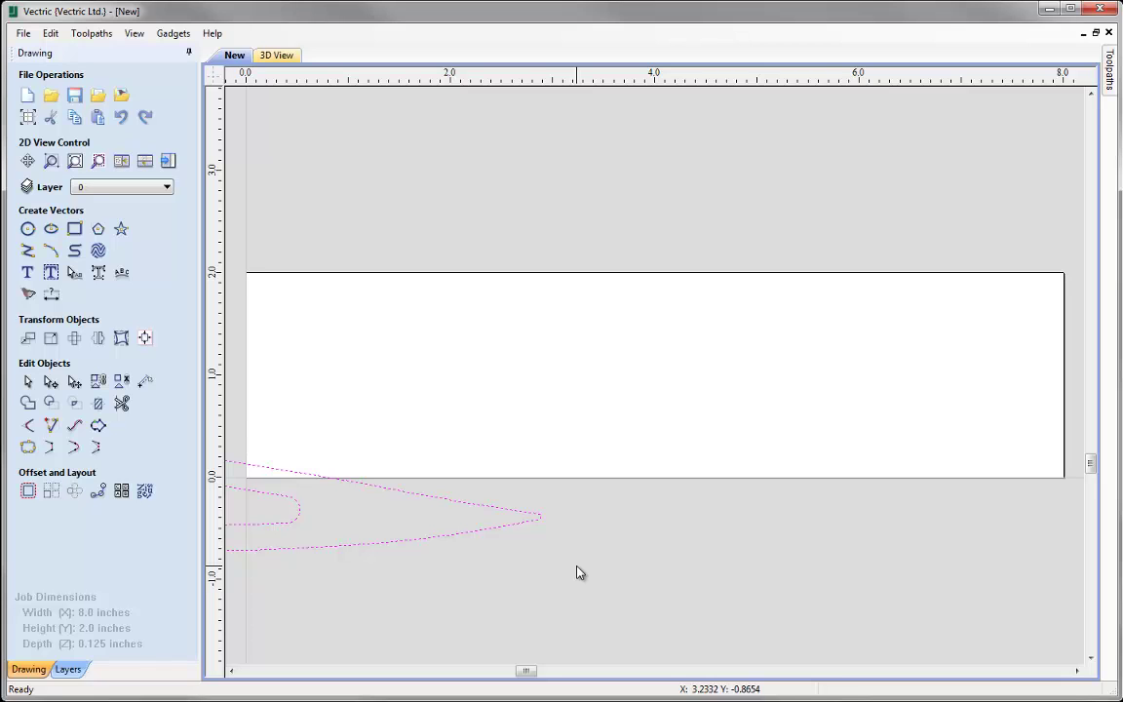
# - Center the imported wing spar vectors in the material both horizontally and vertically
pyautogui.click(144, 340)
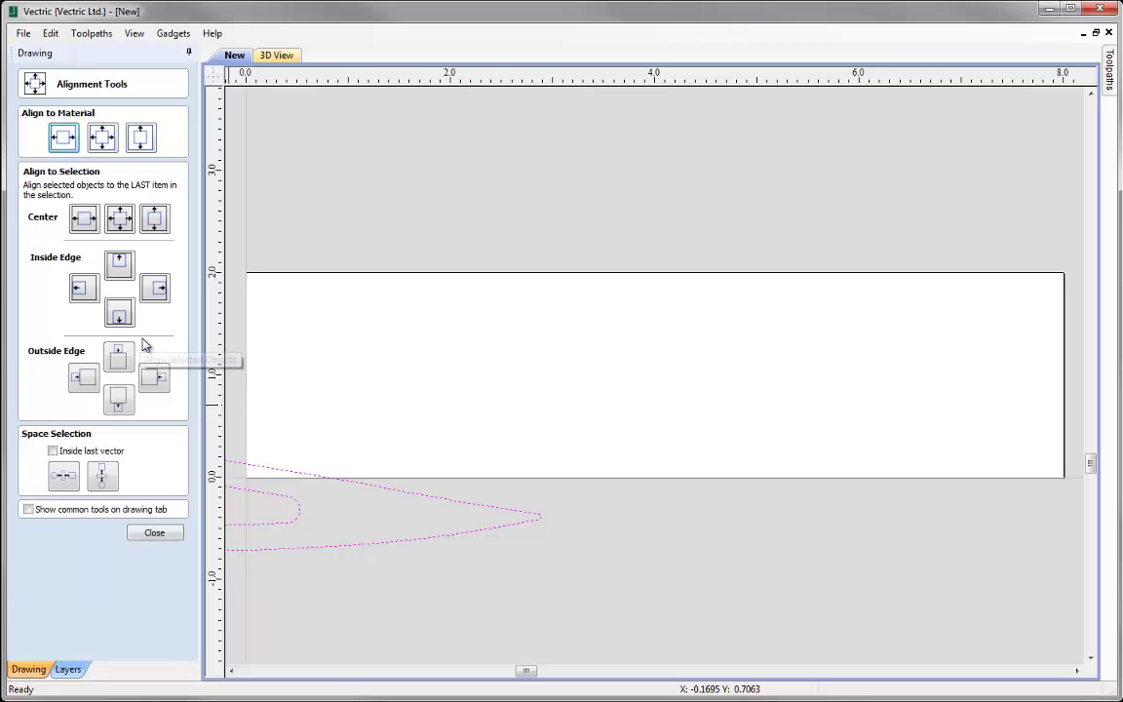
pyautogui.click(102, 141)
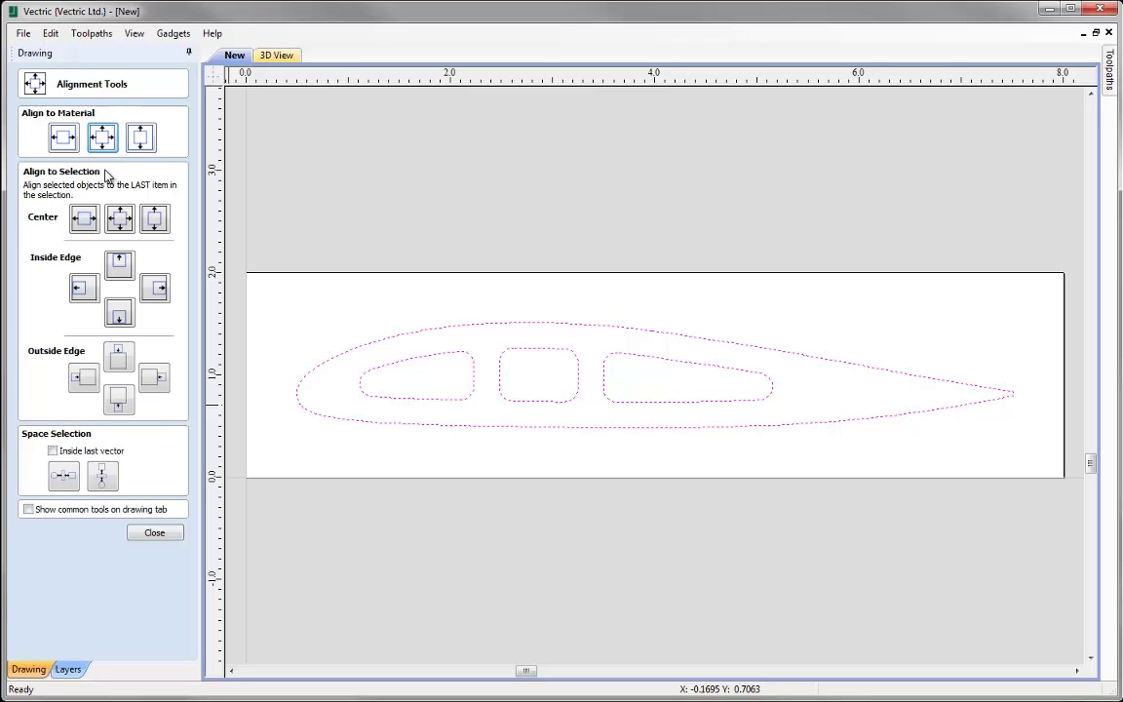
pyautogui.click(154, 533)
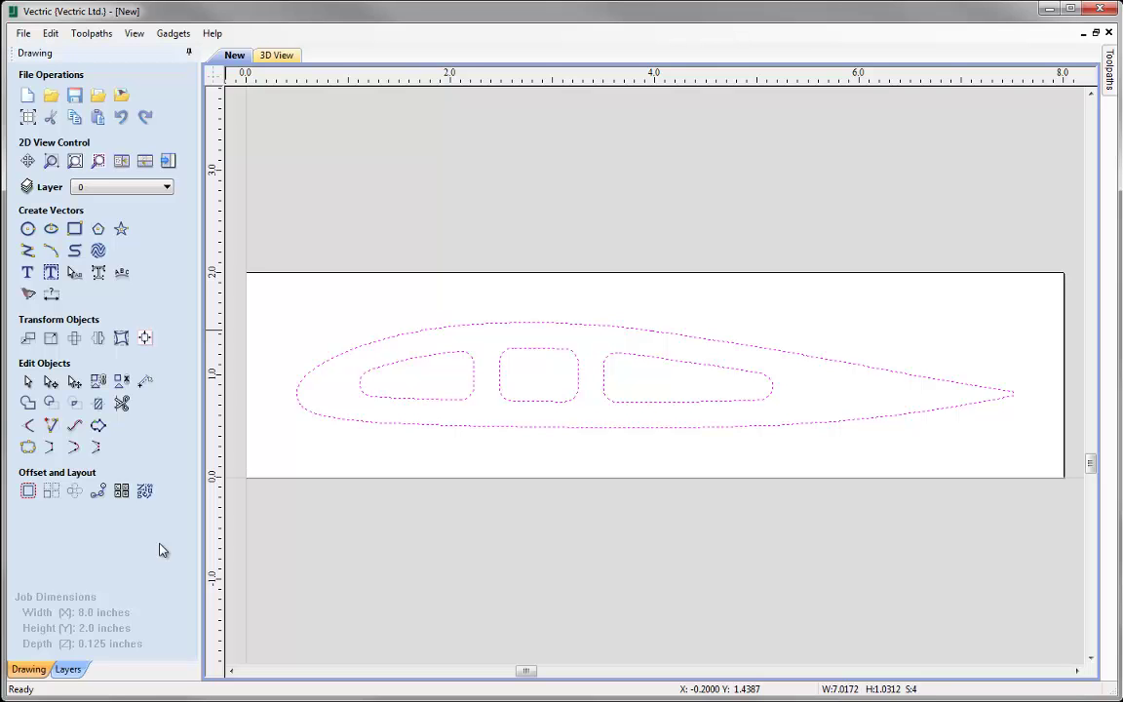
# - Switch the layout to the toolpath commands and accept the existing material setup
pyautogui.click(170, 164)
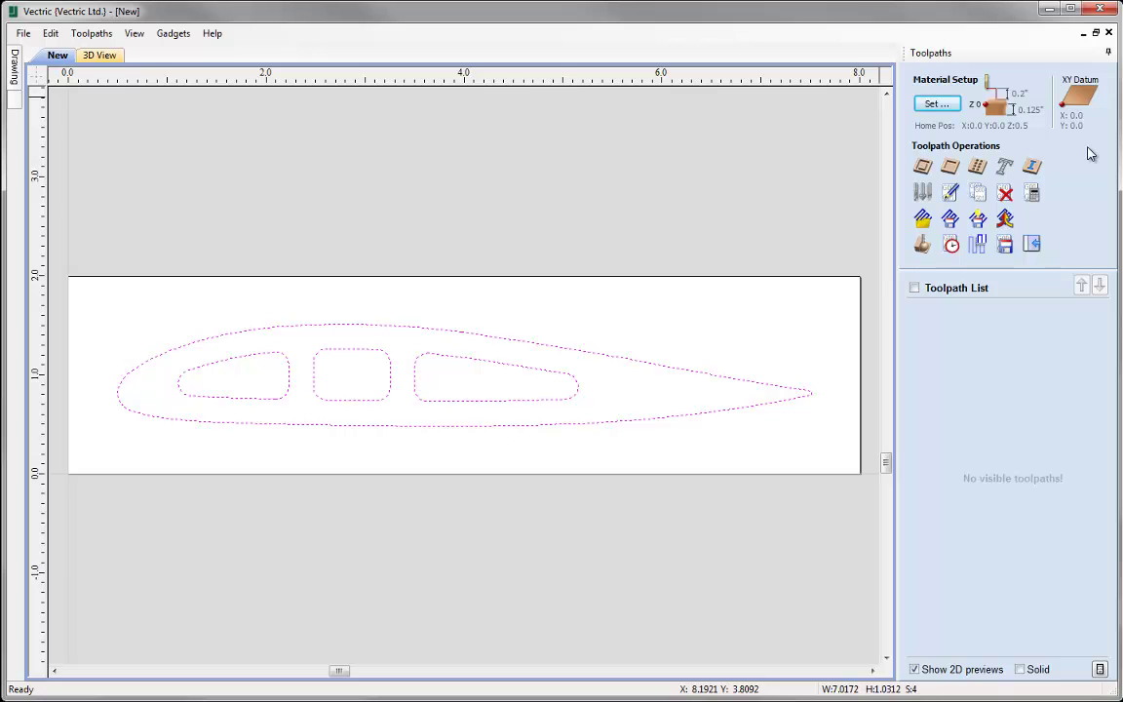
pyautogui.click(937, 104)
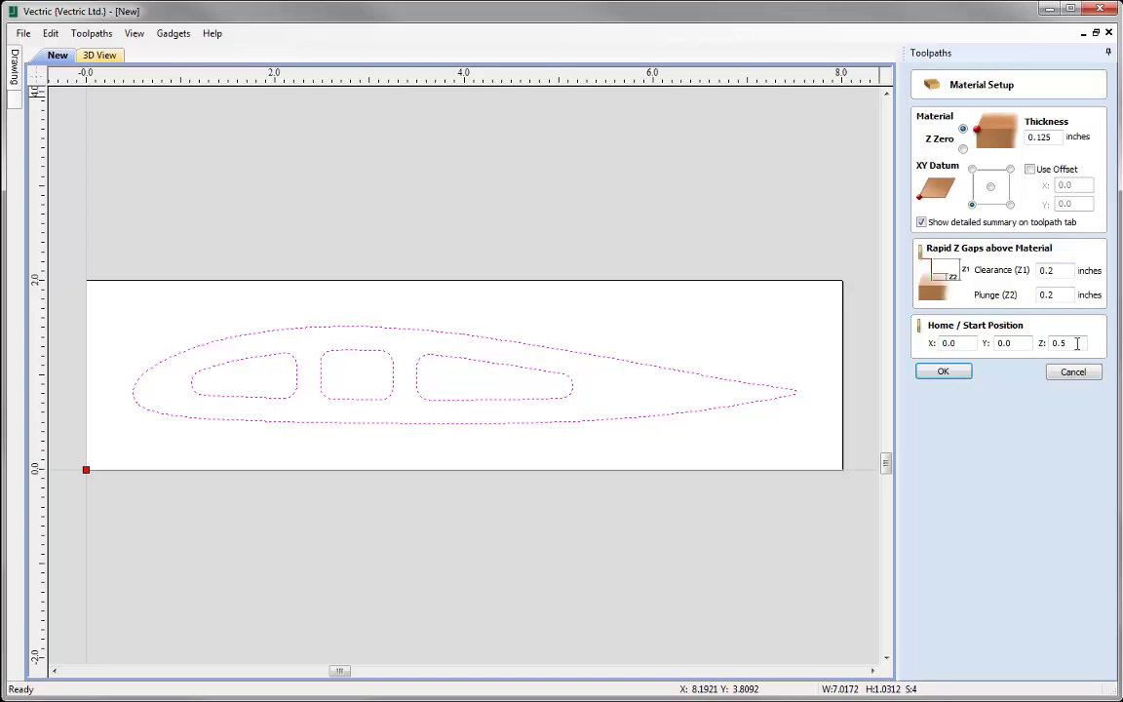
pyautogui.click(942, 375)
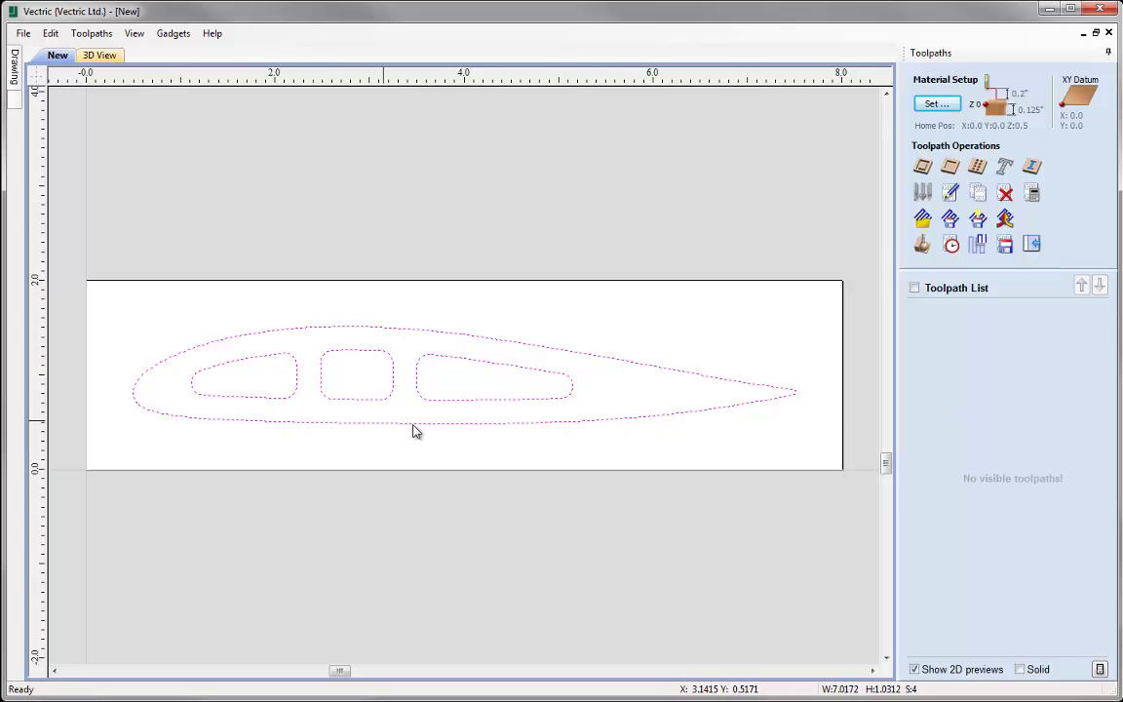
# - Clear the selection, then add the three inner cutouts and the outer wing outline to a new selection one by one
pyautogui.click(559, 407)
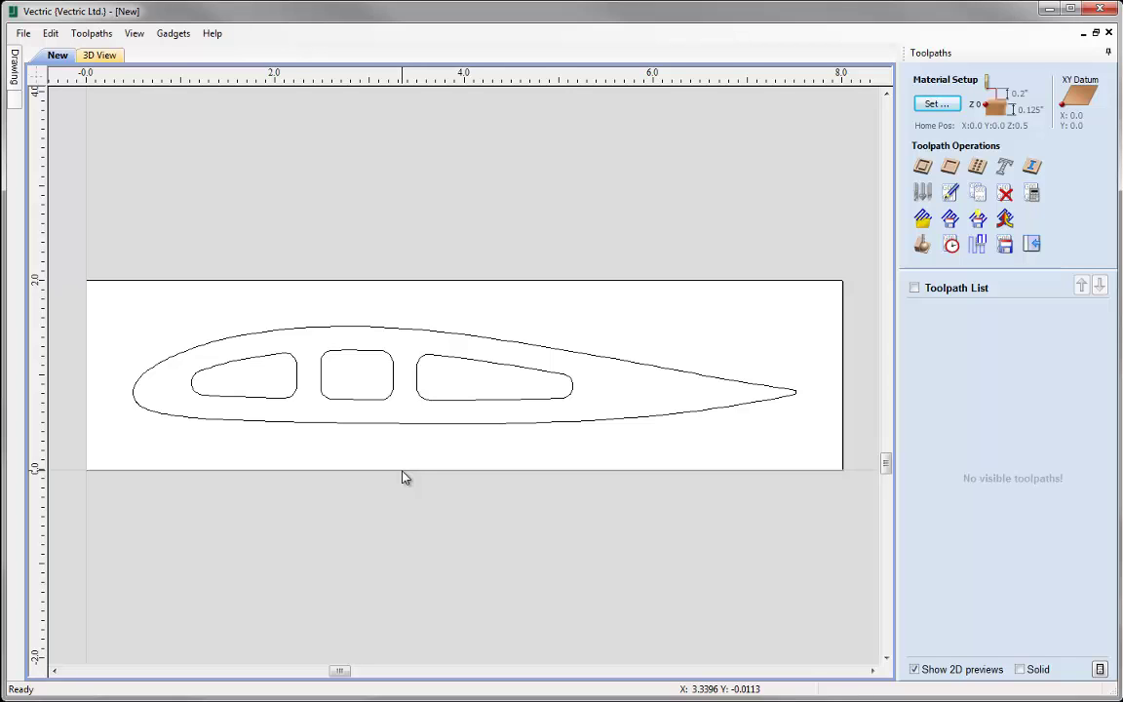
pyautogui.click(295, 381)
pyautogui.keyDown('shift'); pyautogui.click(351, 396); pyautogui.keyUp('shift')
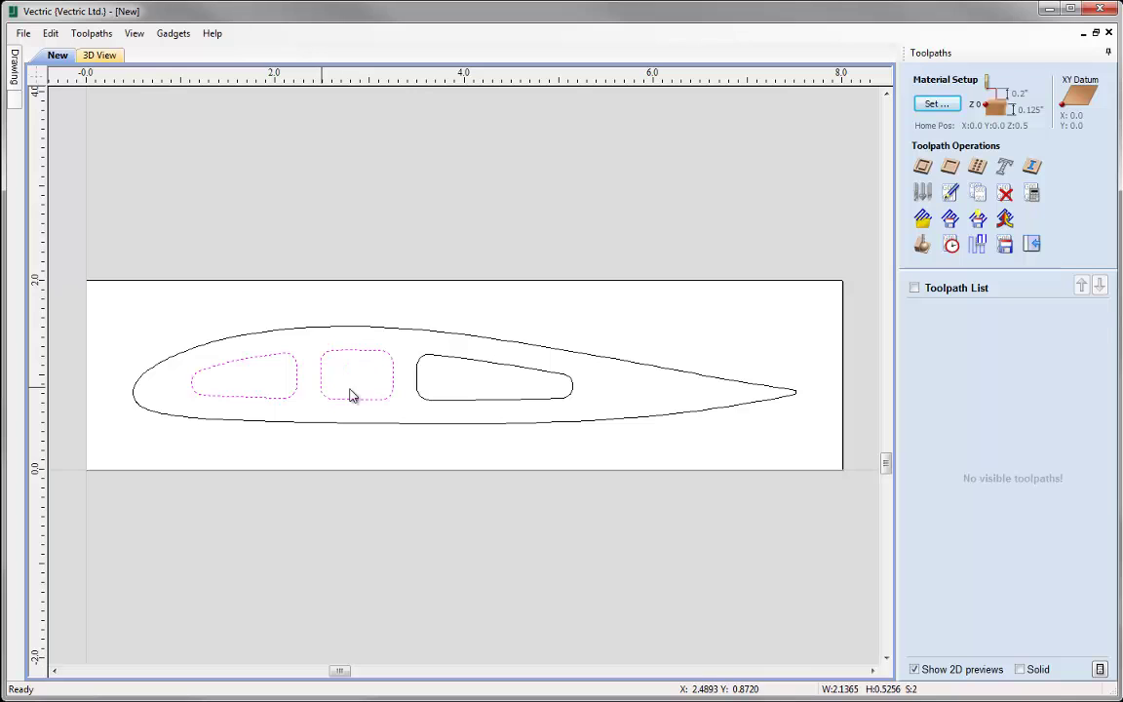
pyautogui.keyDown('shift'); pyautogui.click(419, 387); pyautogui.keyUp('shift')
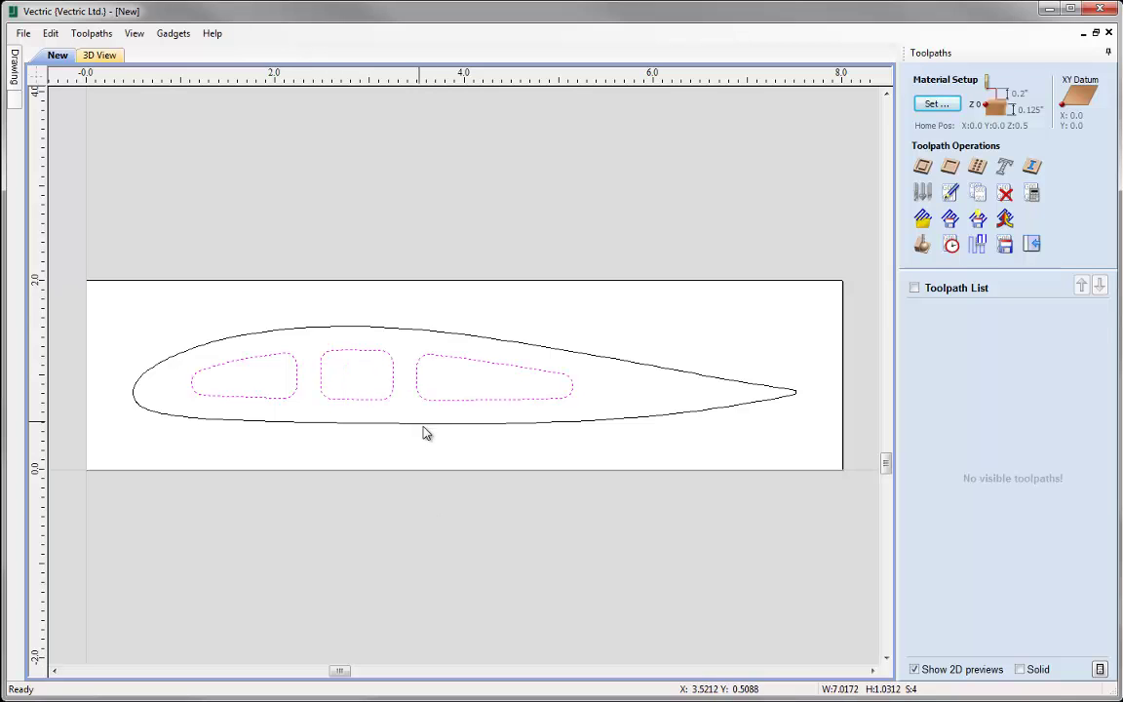
pyautogui.keyDown('shift'); pyautogui.click(426, 427); pyautogui.keyUp('shift')
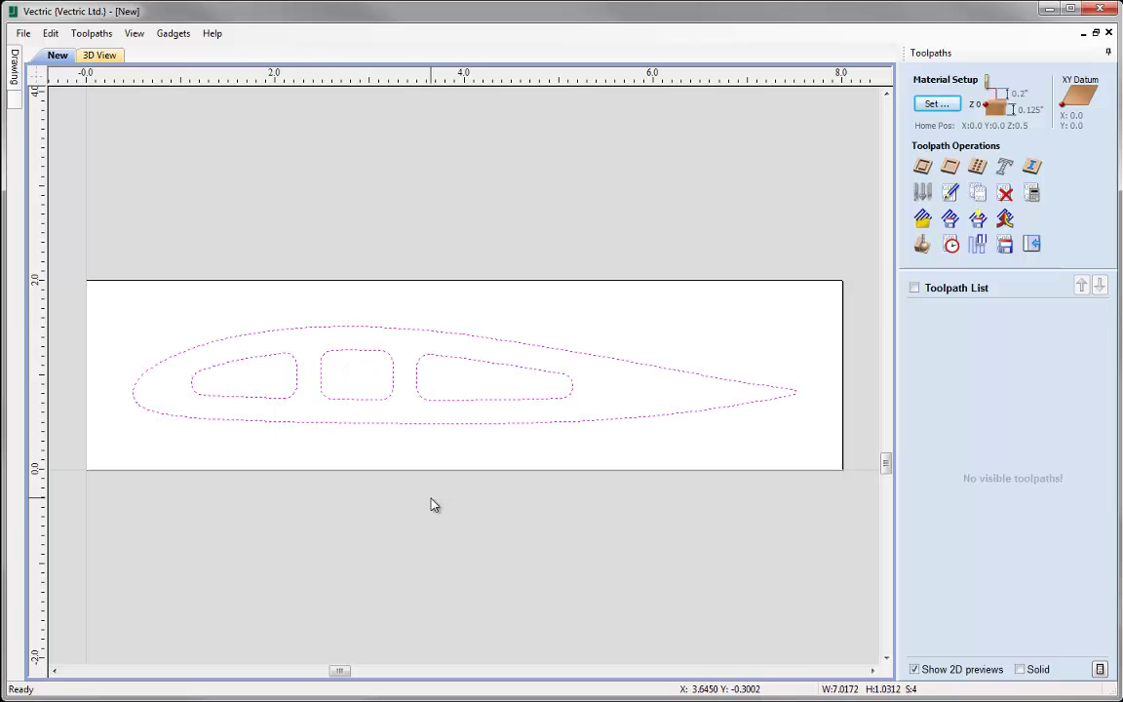
# - Clear the selection and reselect all four wing spar vectors together with a selection window
pyautogui.click(341, 492)
pyautogui.moveTo(98, 236); pyautogui.dragTo(835, 501)
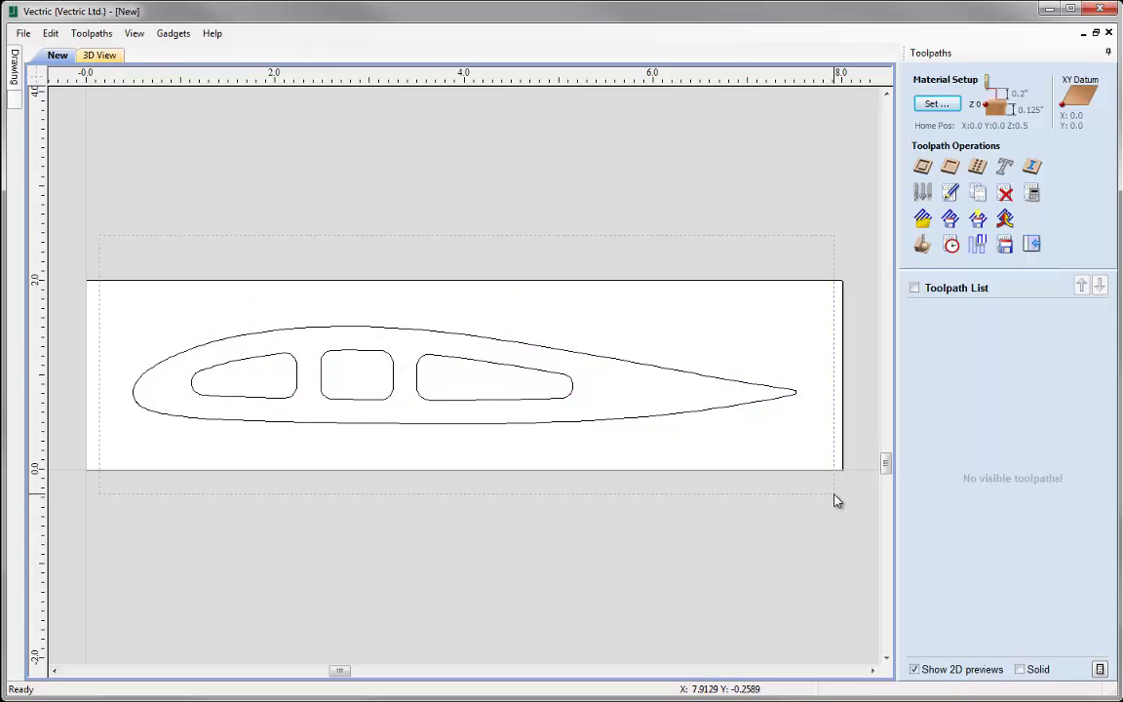
pyautogui.hotkey('ctrl', 'a')
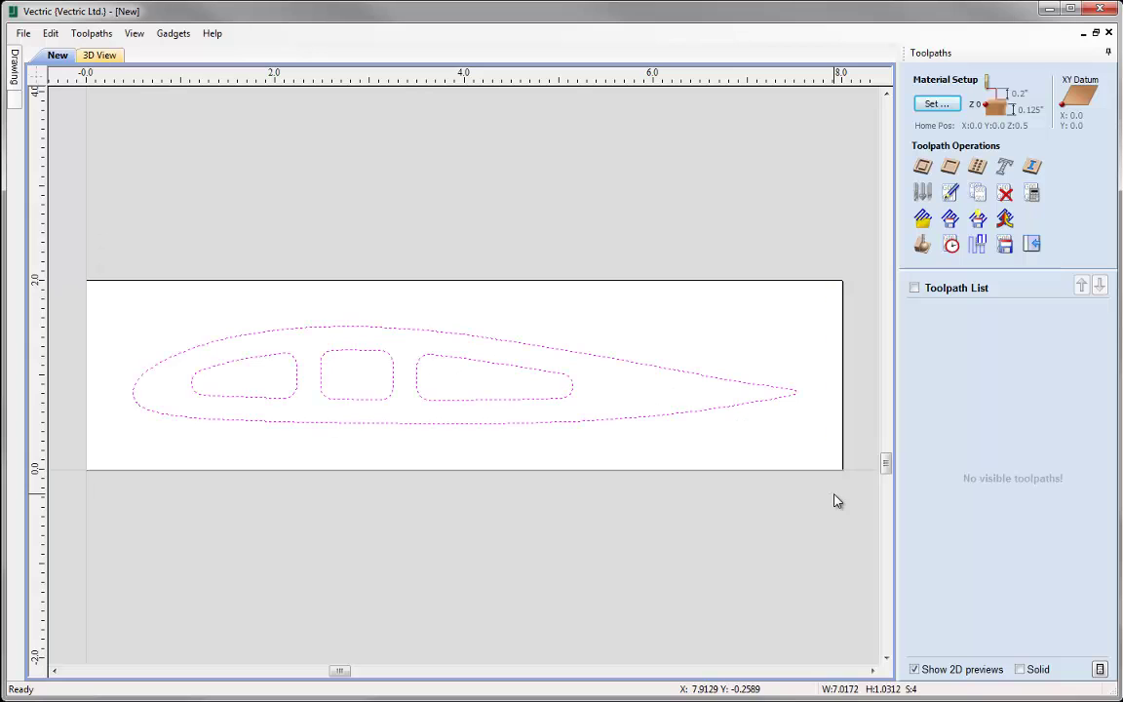
pyautogui.press('Escape')
pyautogui.moveTo(504, 411); pyautogui.dragTo(276, 388)
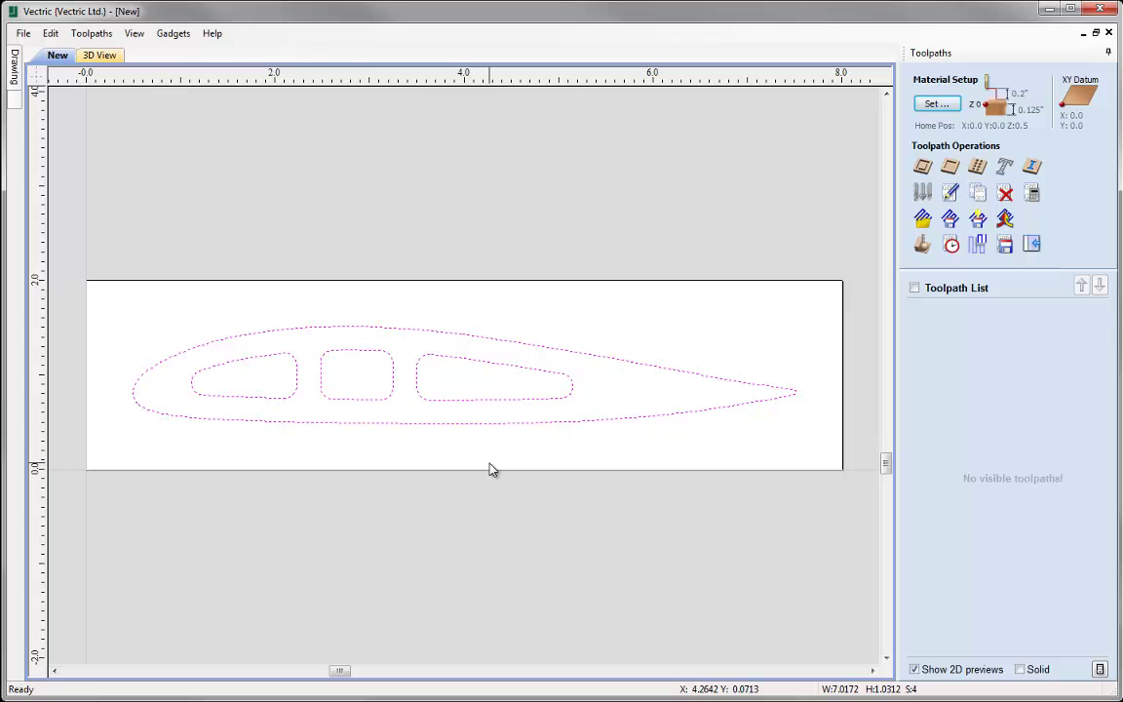
# - Start a 2D profile toolpath with the advanced options hidden and a cut depth of 0.125 inches
pyautogui.click(924, 167)
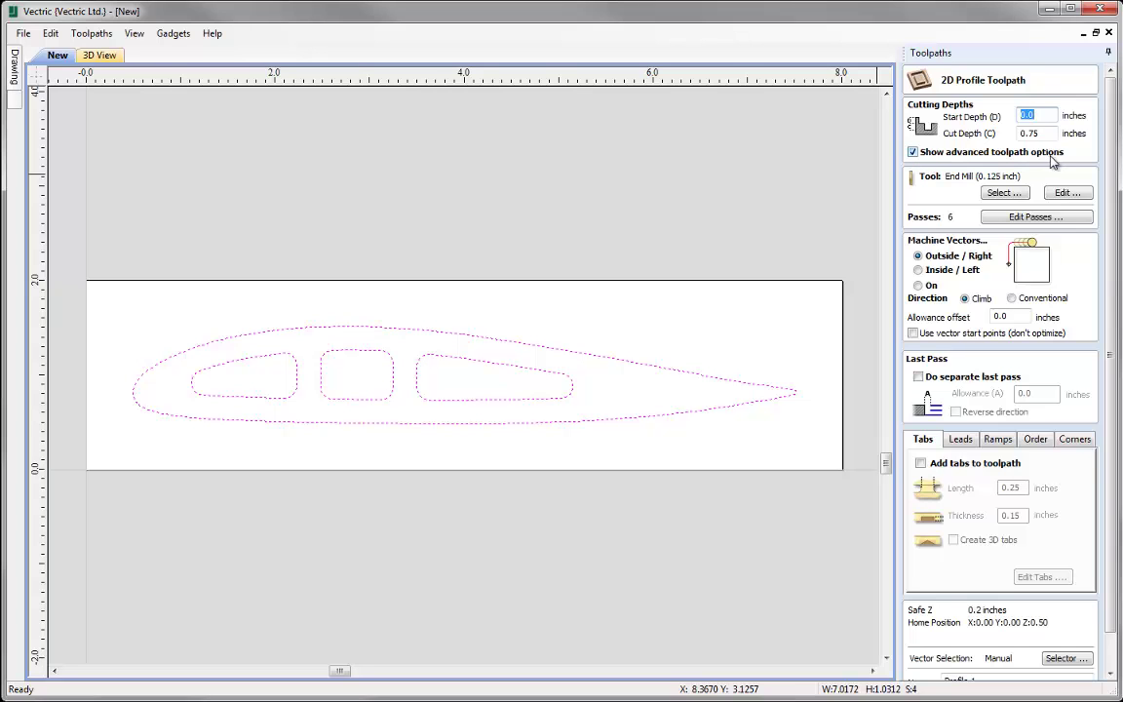
pyautogui.click(913, 152)
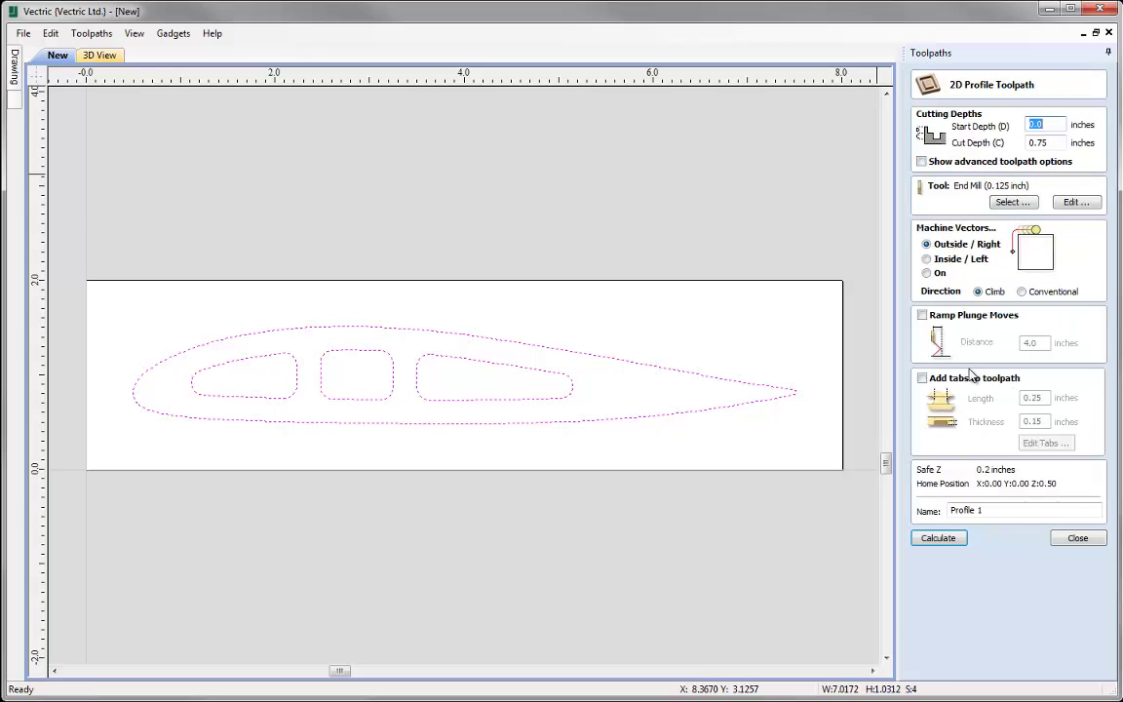
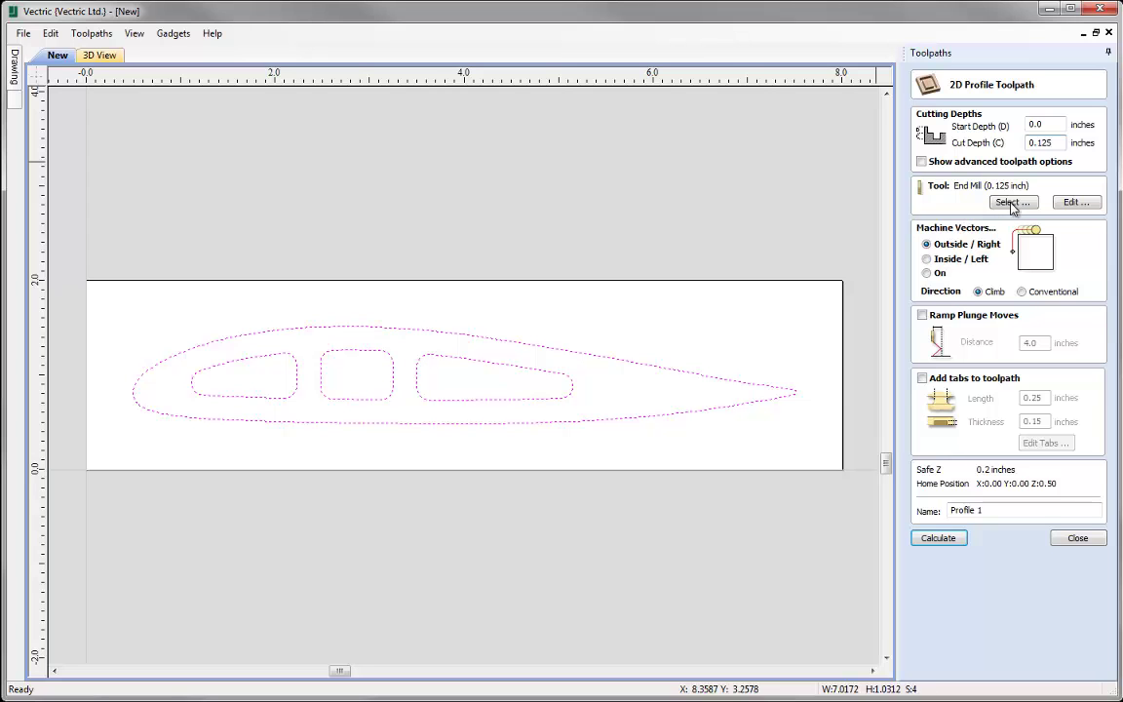
# - Choose the imperial End Mill (0.125 inch) from the tool database for the profile toolpath
pyautogui.click(1013, 203)
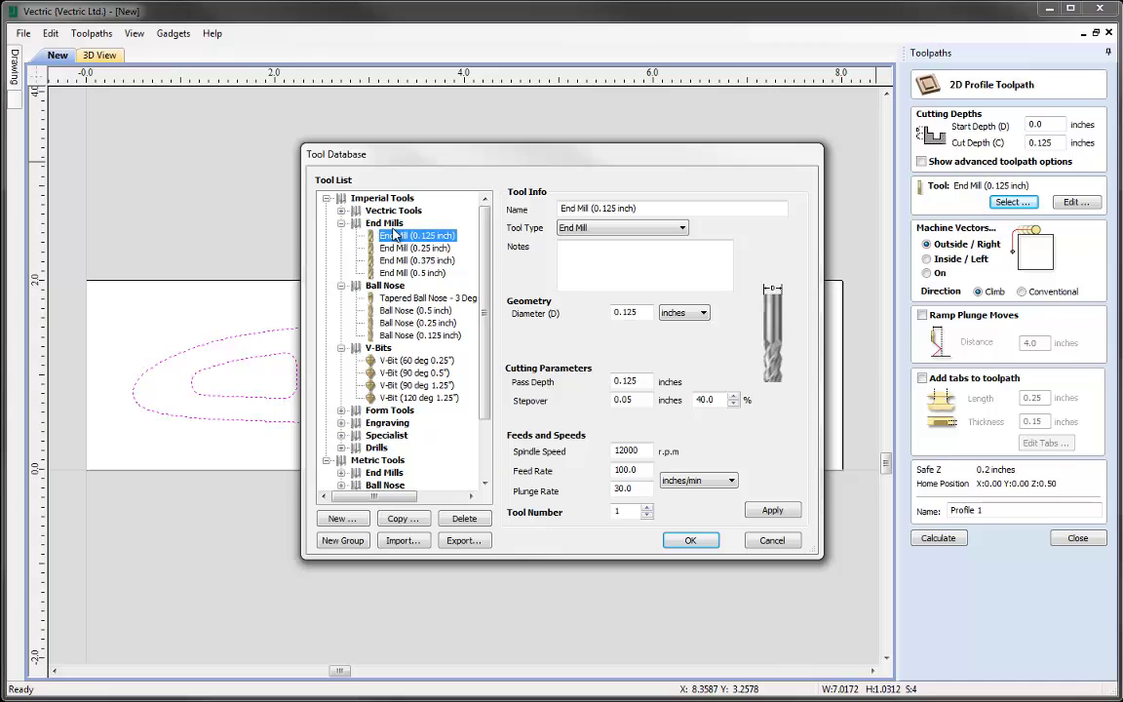
pyautogui.click(434, 234)
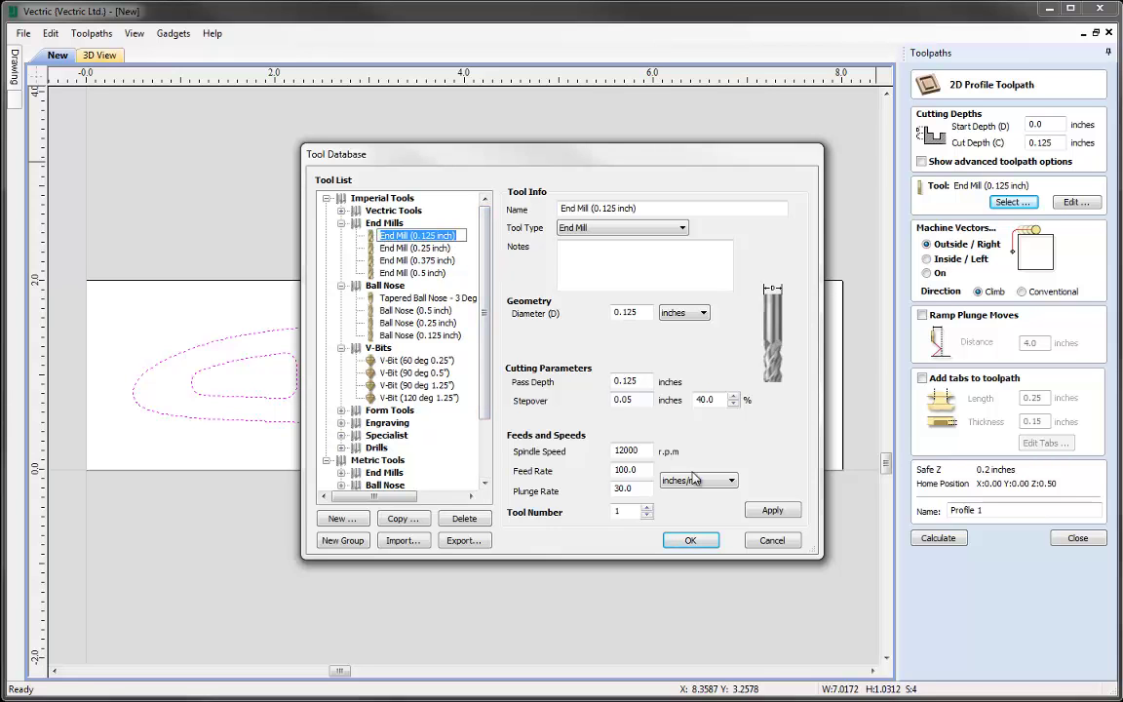
pyautogui.click(765, 510)
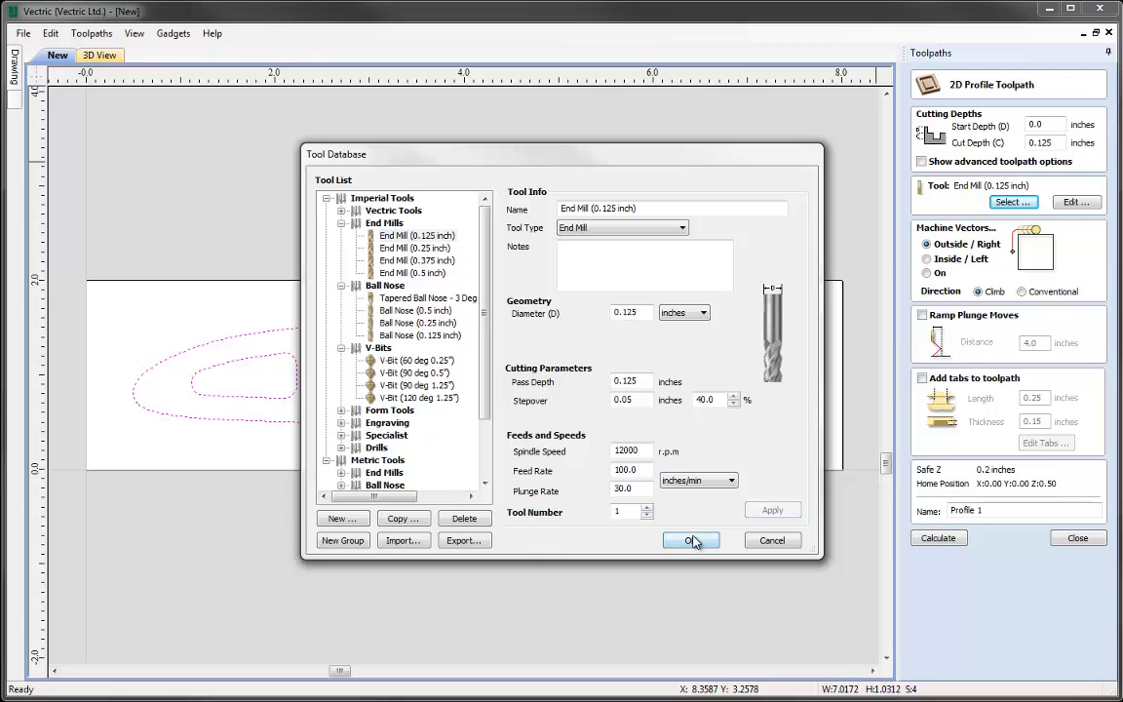
pyautogui.click(692, 541)
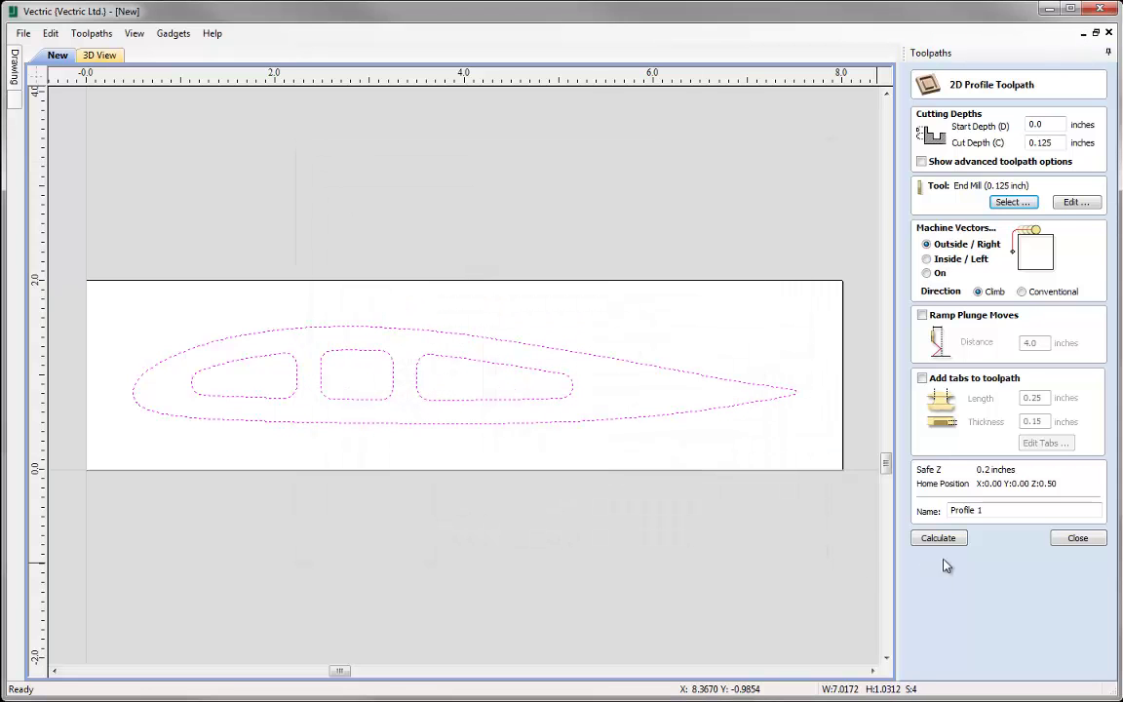
# - Try a spindle speed of 10000 r.p.m. in the end mill's parameters for this toolpath
pyautogui.click(1077, 202)
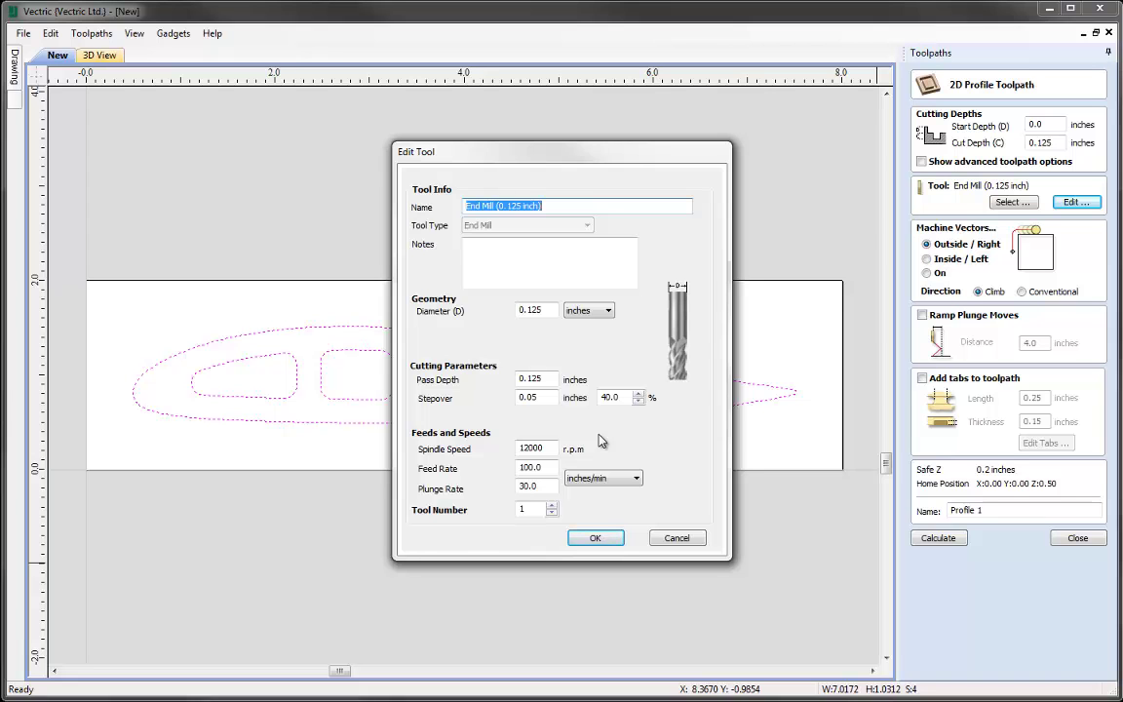
pyautogui.click(531, 449)
pyautogui.press('Delete')
pyautogui.write('0')
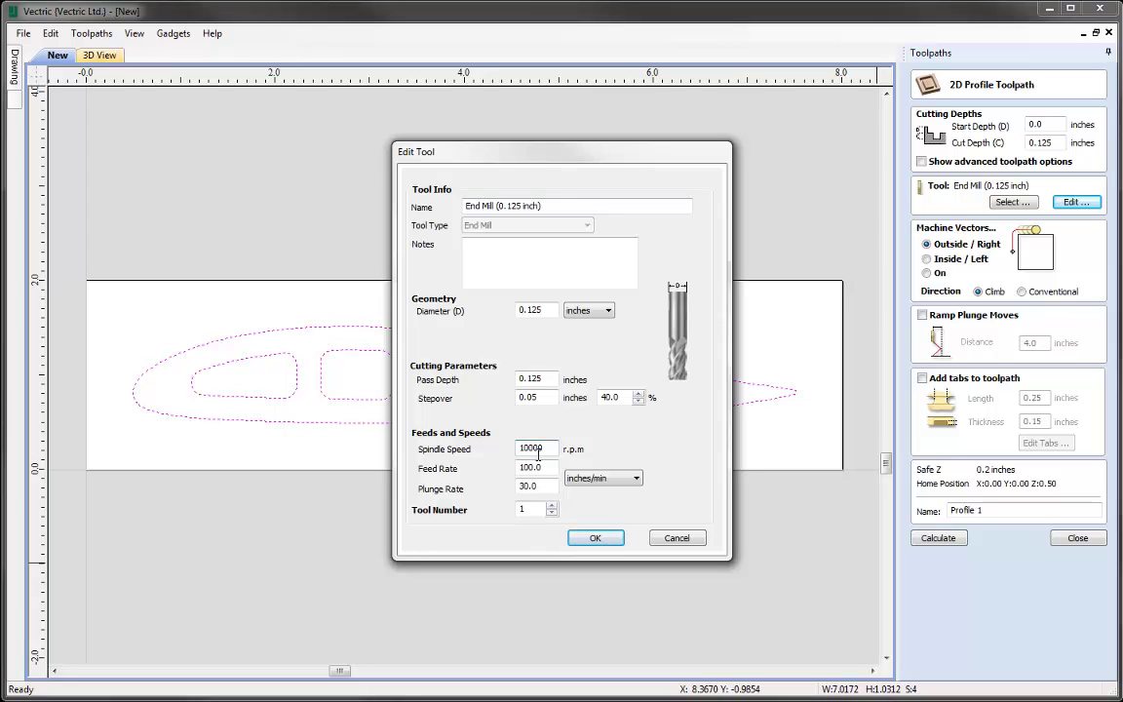
pyautogui.click(541, 378)
pyautogui.click(595, 539)
pyautogui.click(674, 539)
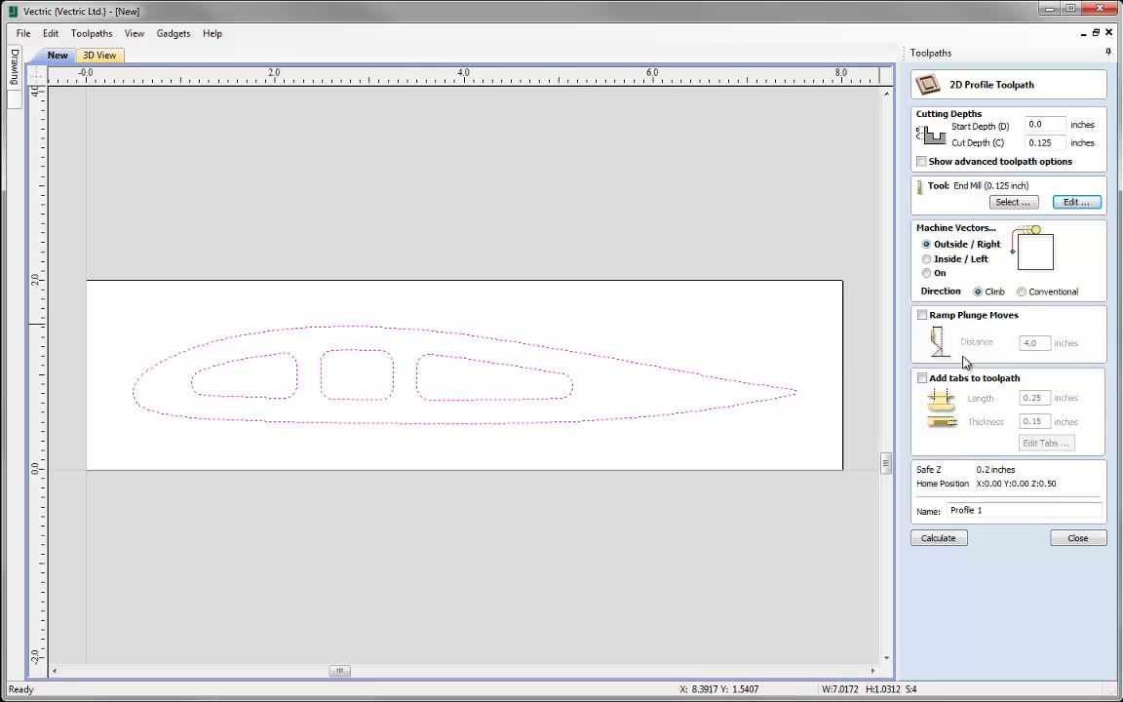
# - Enable ramp plunge moves for the profile toolpath with a distance of 0.5 inches
pyautogui.click(923, 315)
pyautogui.click(1030, 342)
pyautogui.doubleClick(1030, 342)
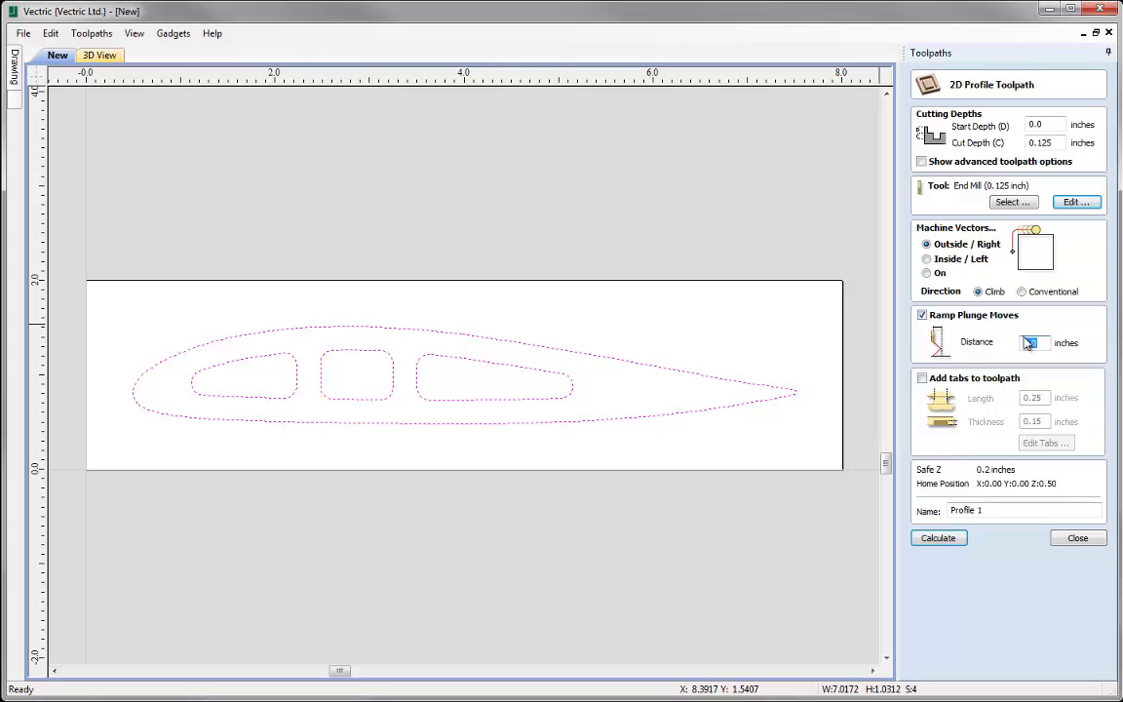
pyautogui.write('0.5')
# - Add tabs to the toolpath with length 0.15 and thickness 0.1 inches, and open the tab placement settings
pyautogui.click(922, 378)
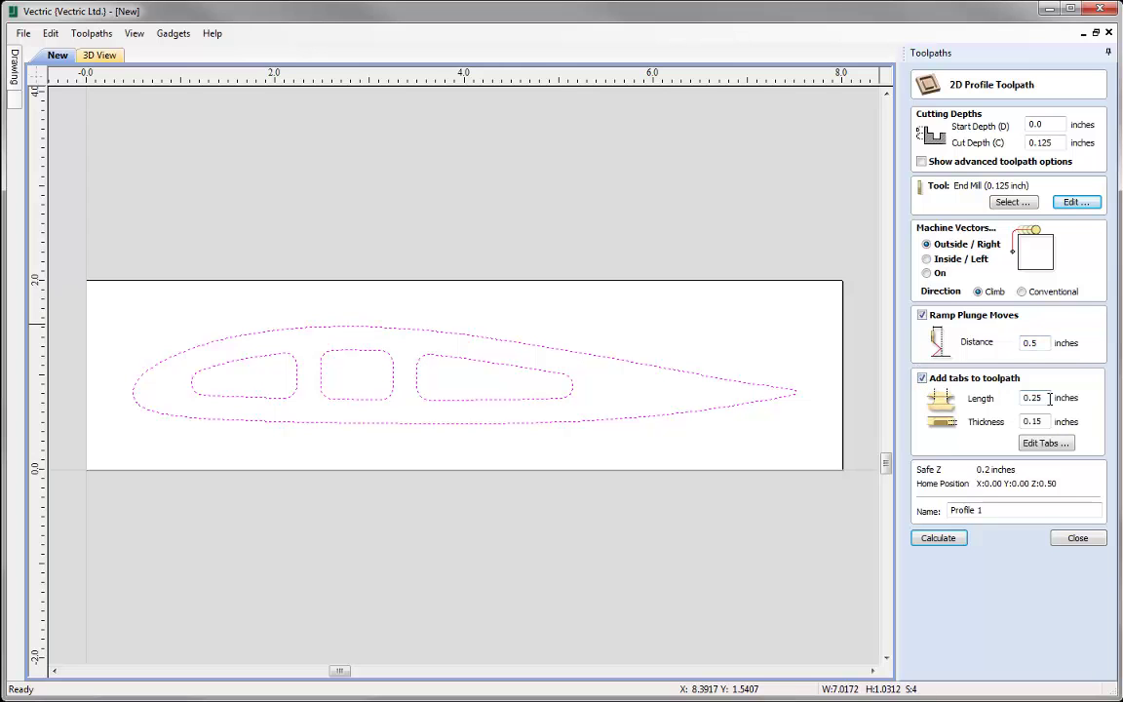
pyautogui.moveTo(1049, 398); pyautogui.dragTo(1022, 406)
pyautogui.write('0.15')
pyautogui.moveTo(1049, 421); pyautogui.dragTo(1011, 429)
pyautogui.write('0.1')
pyautogui.click(1050, 446)
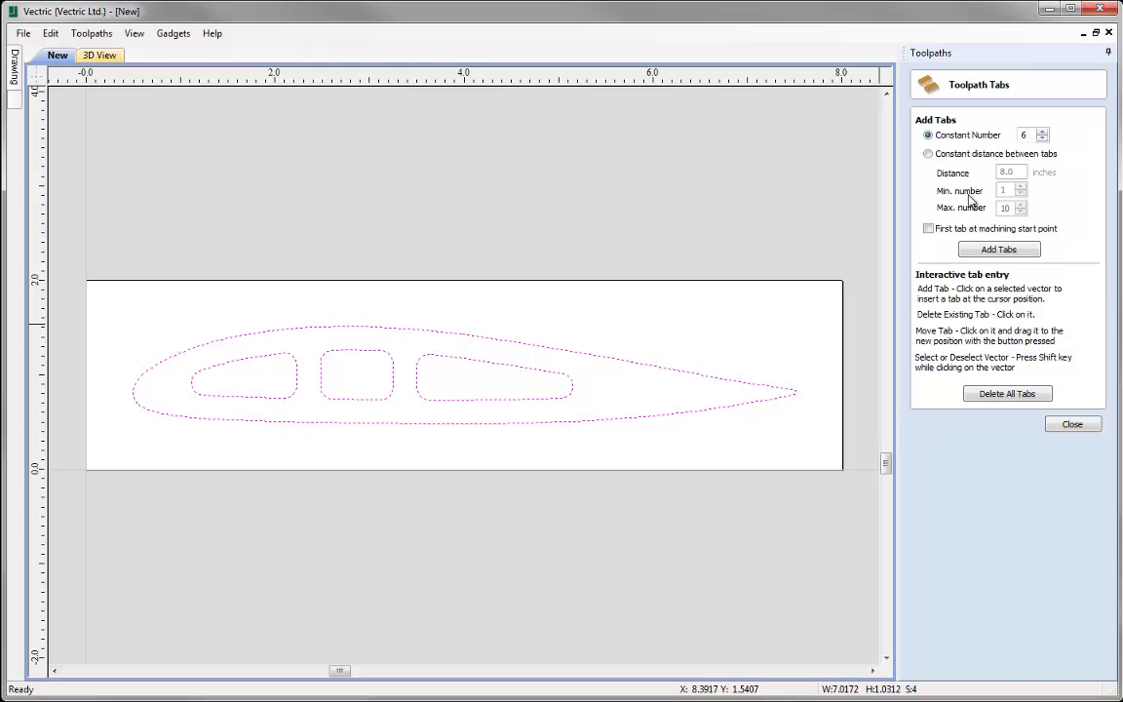
# - Add a constant number of 4 tabs to each of the selected wing spar vectors
pyautogui.doubleClick(1026, 139)
pyautogui.write('4')
pyautogui.click(1000, 251)
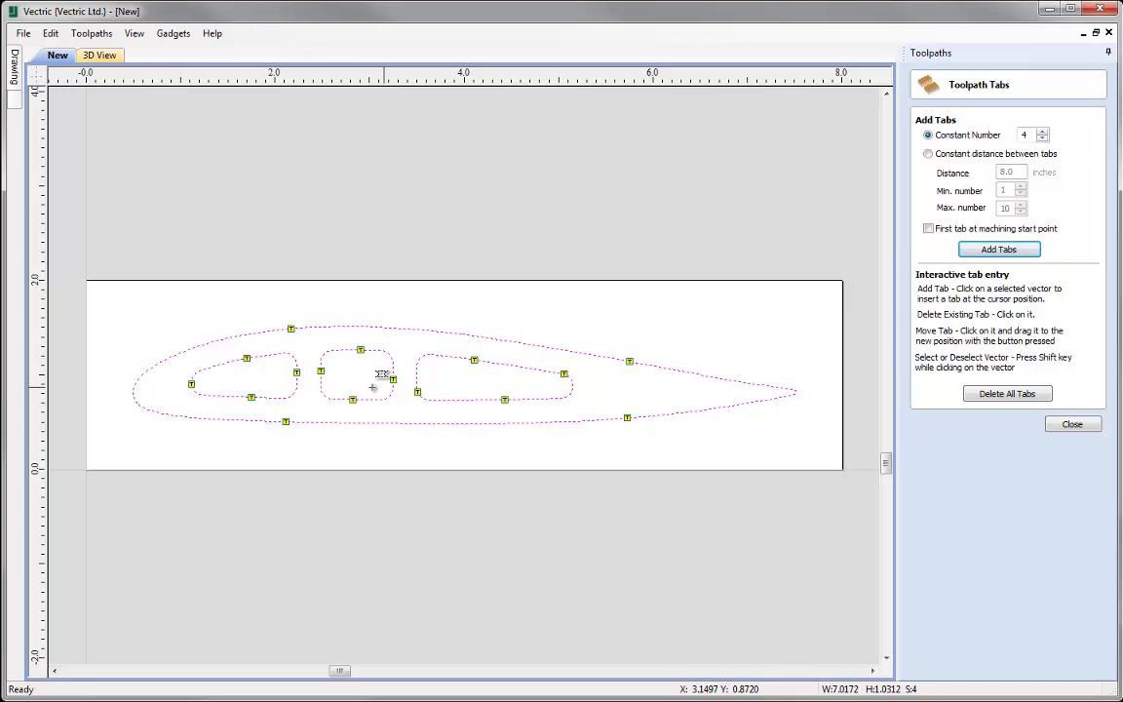
# - Delete the tabs on the end sides of the three inner cutouts, keeping only those on their upper and lower edges
pyautogui.click(192, 385)
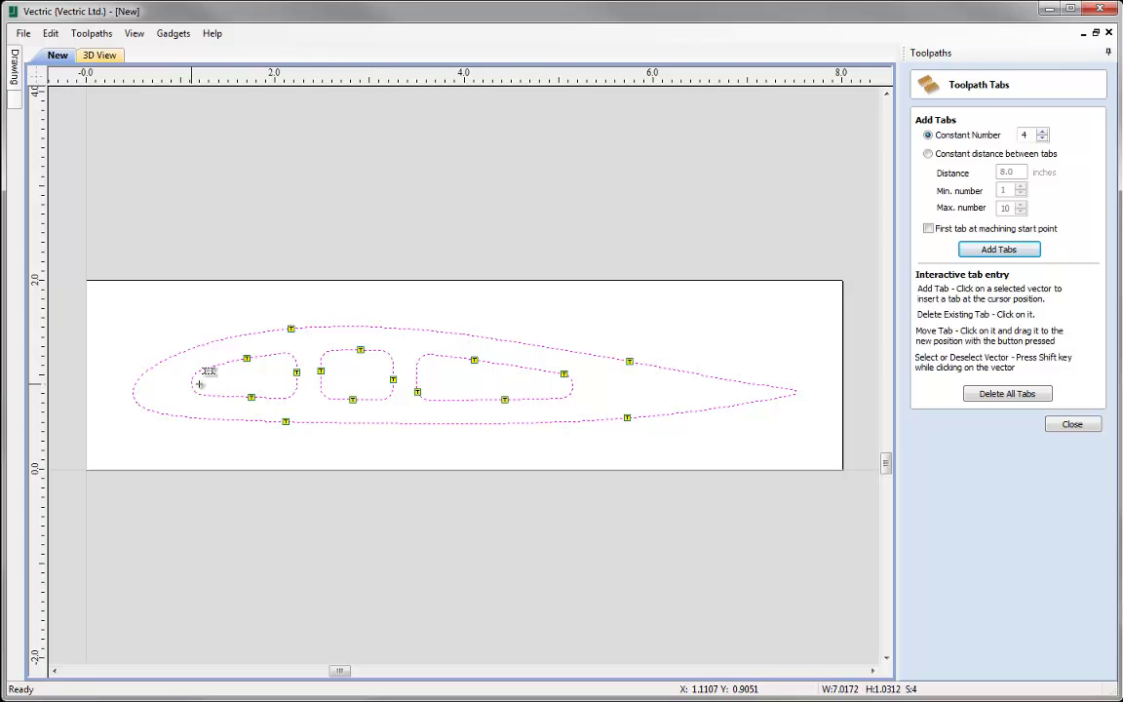
pyautogui.click(296, 372)
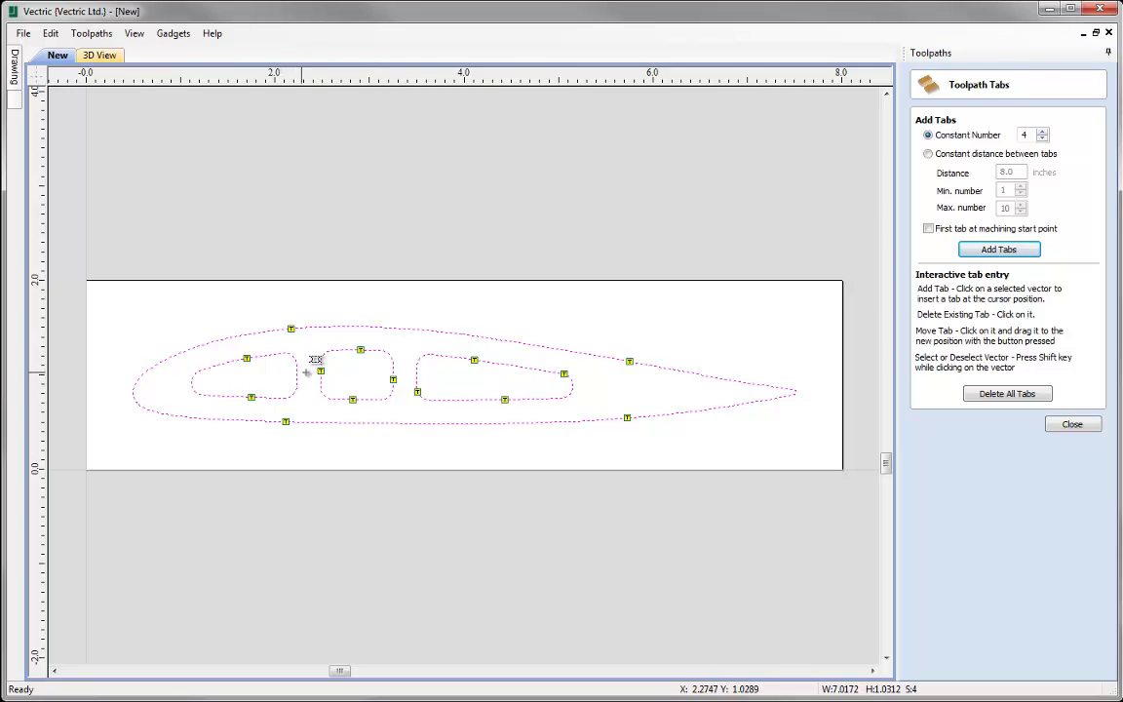
pyautogui.click(322, 370)
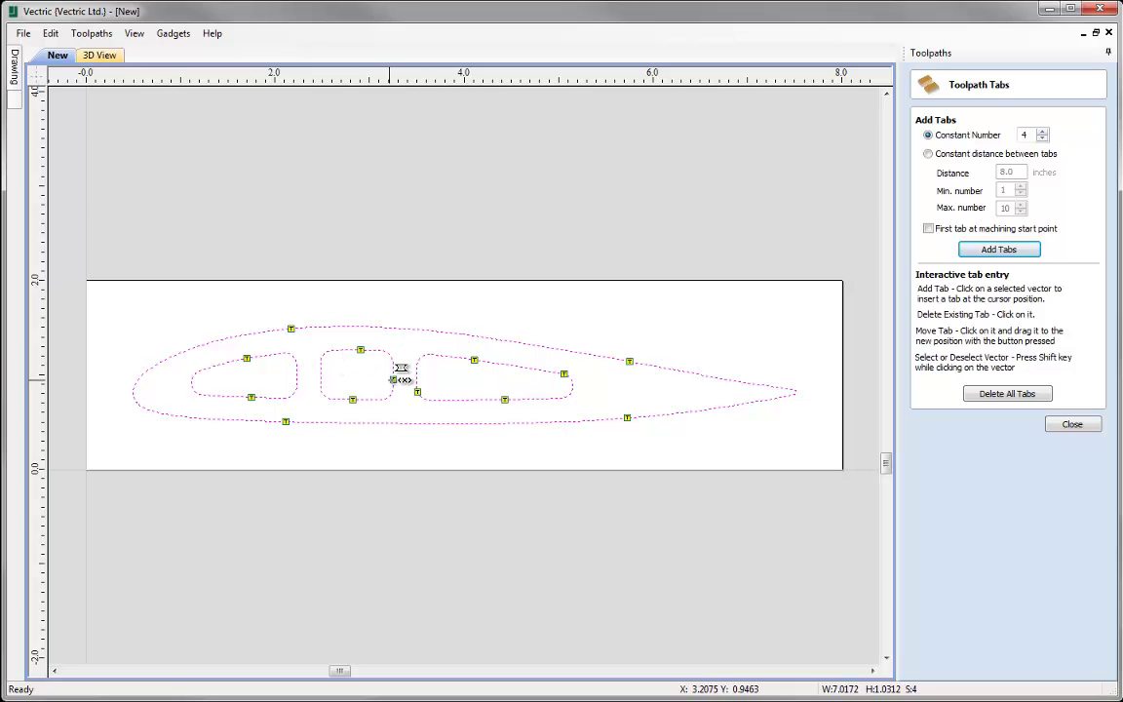
pyautogui.click(418, 391)
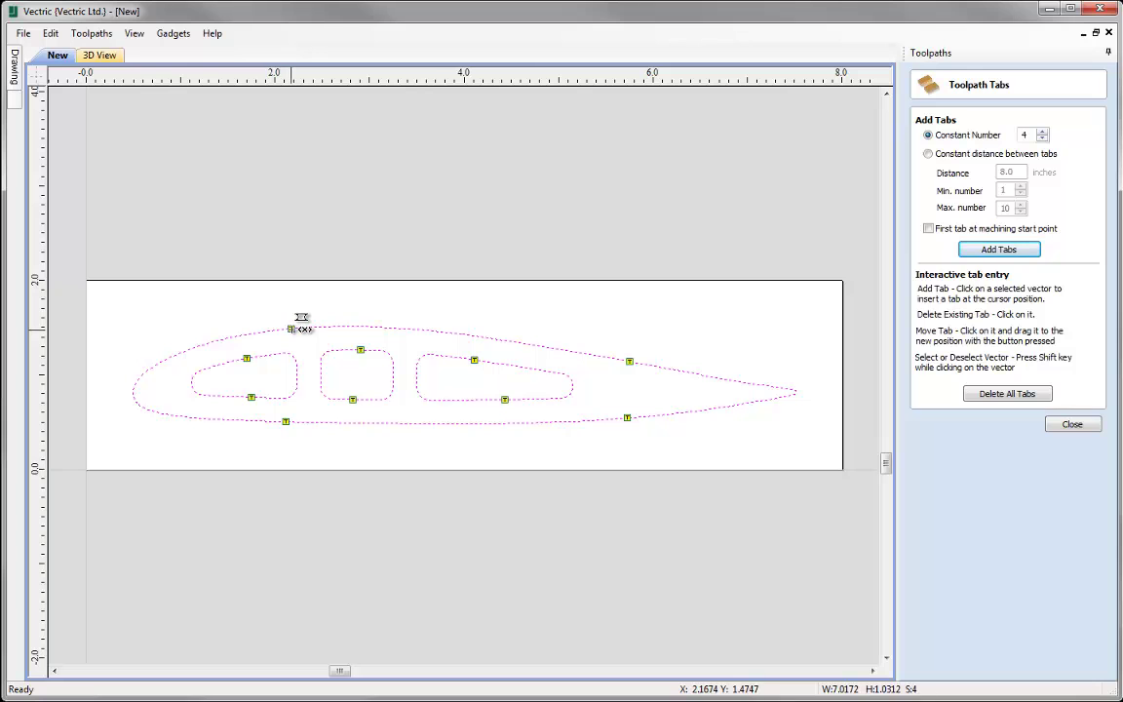
# - Move the outer profile's two front tabs closer to the nose and its lower rear tab towards the tail, and finish tab editing
pyautogui.moveTo(190, 343); pyautogui.dragTo(192, 348)
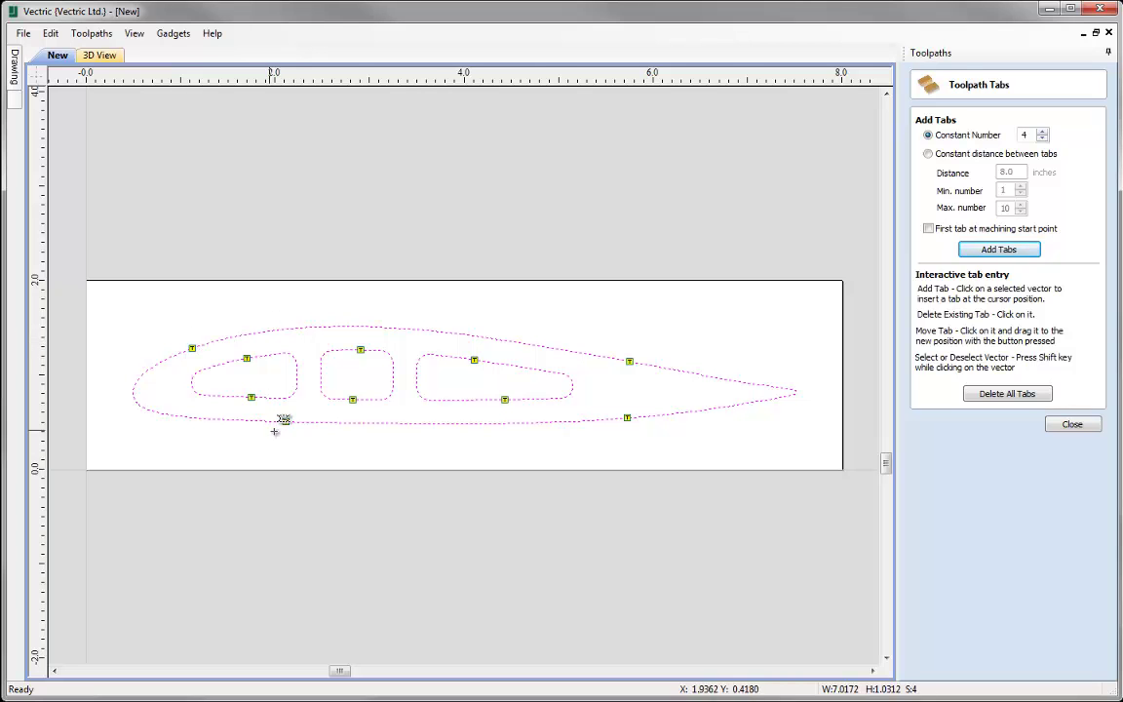
pyautogui.moveTo(205, 420); pyautogui.dragTo(204, 419)
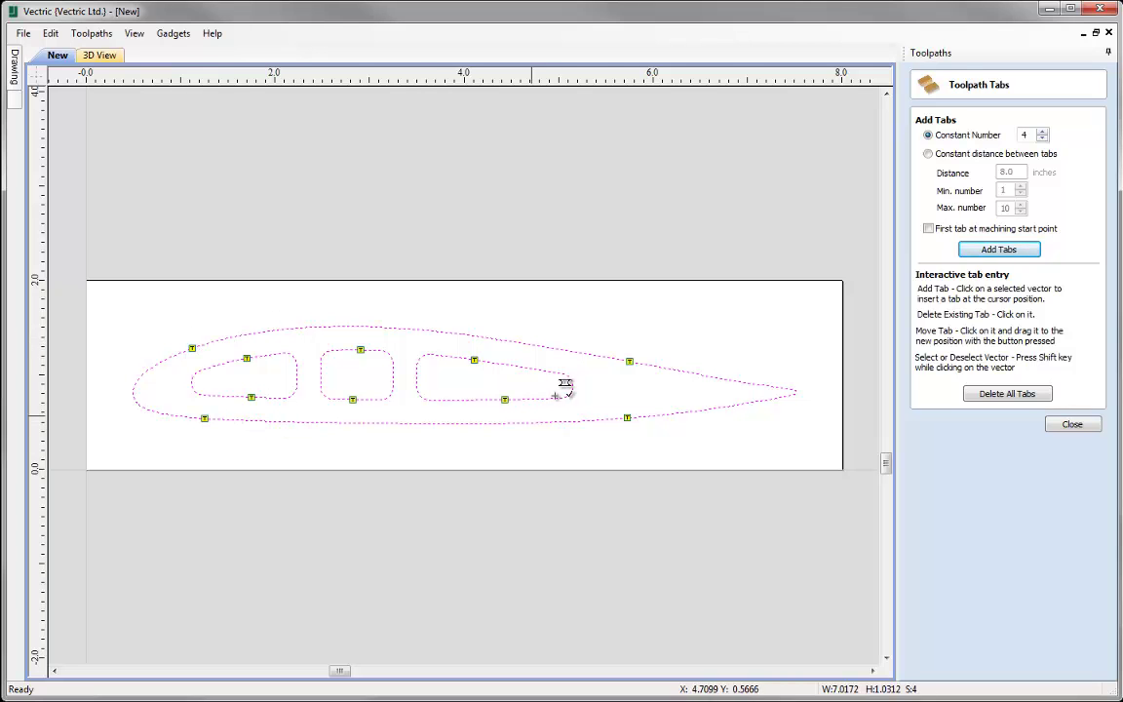
pyautogui.moveTo(629, 418); pyautogui.dragTo(666, 442)
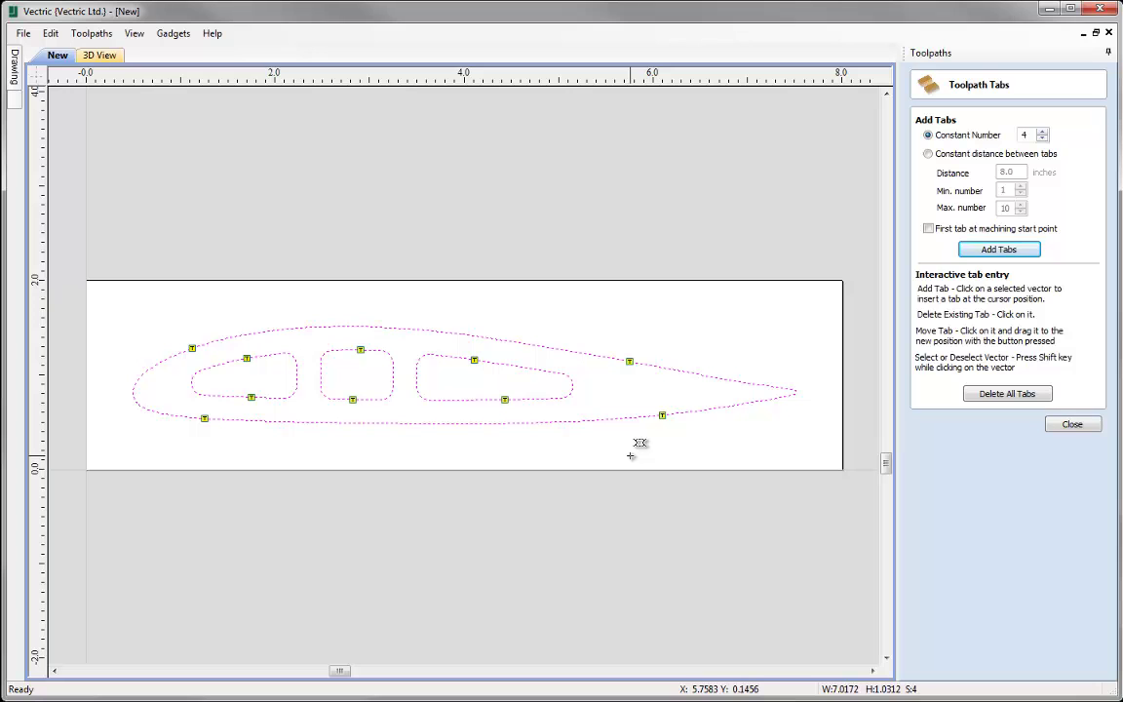
pyautogui.click(1062, 427)
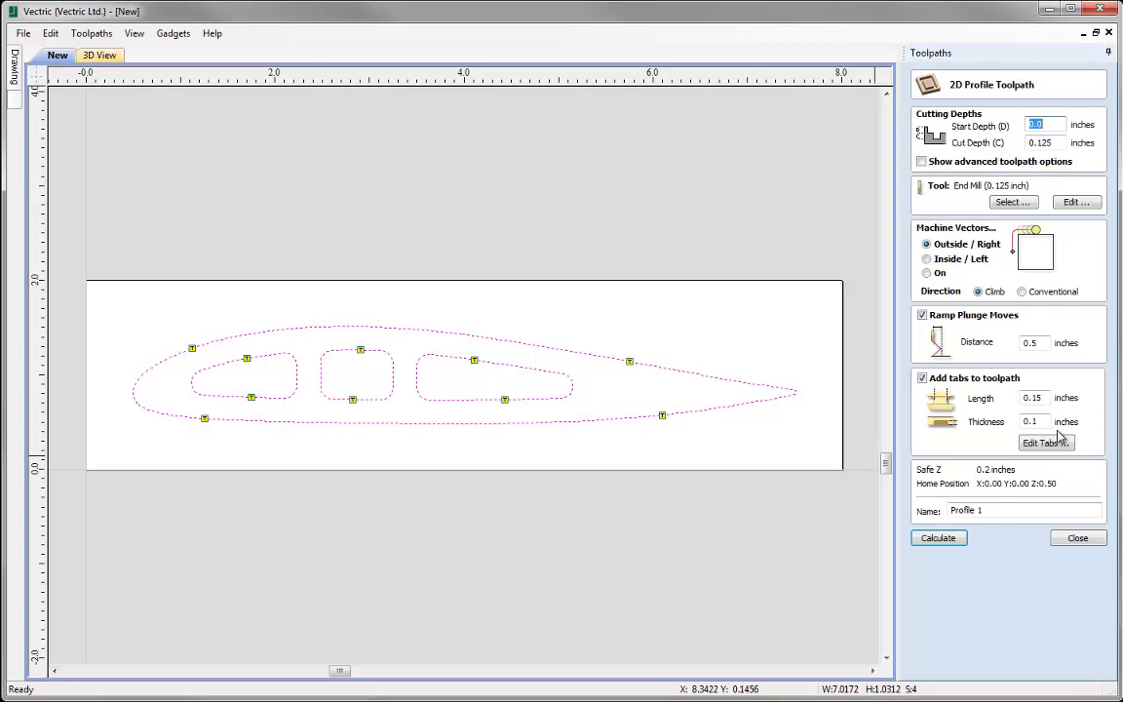
# - Name the toolpath Profile_Cutout_0125EM and calculate it
pyautogui.click(1018, 510)
pyautogui.press('BackSpace')
pyautogui.write('_Cutout')
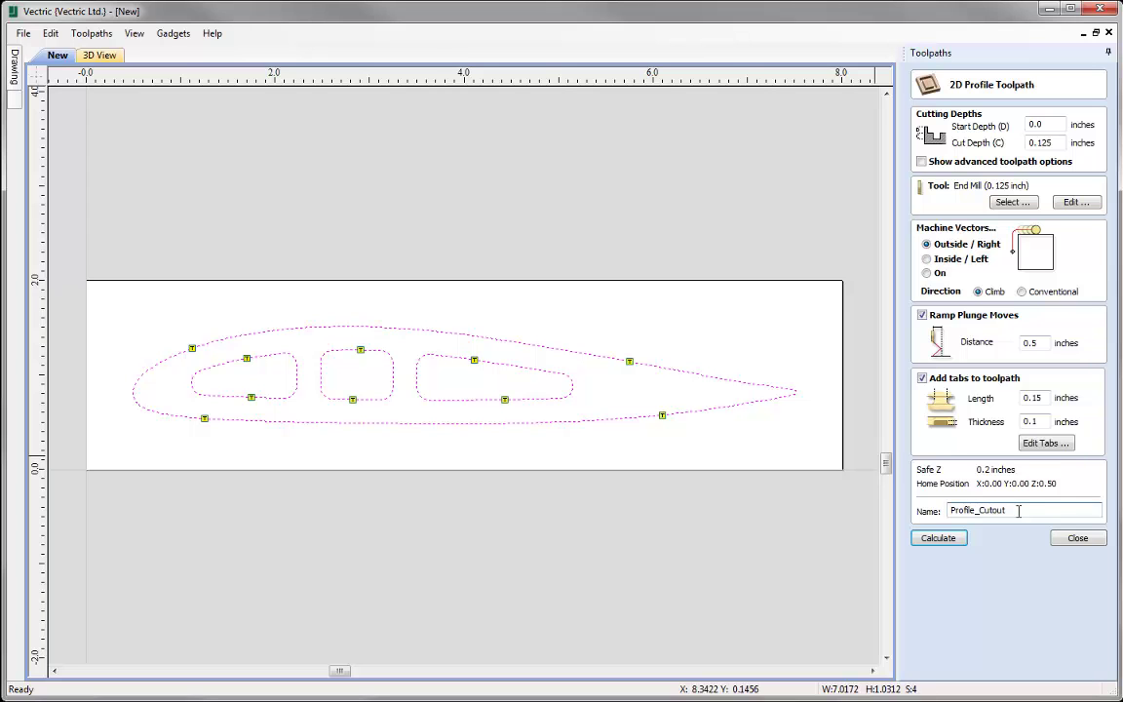
pyautogui.write('_0.125EM')
pyautogui.click(938, 538)
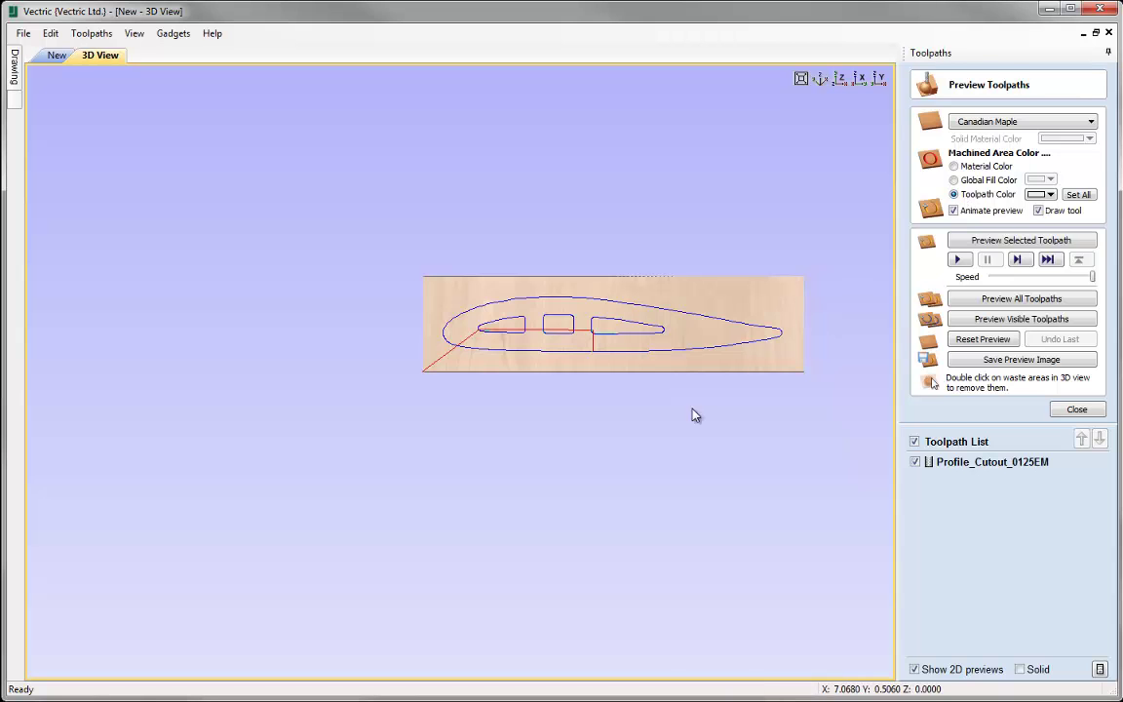
# - Preview the selected toolpath in Cherry with the machined area shown in the material color, and close the preview settings
pyautogui.moveTo(628, 388); pyautogui.dragTo(566, 215)
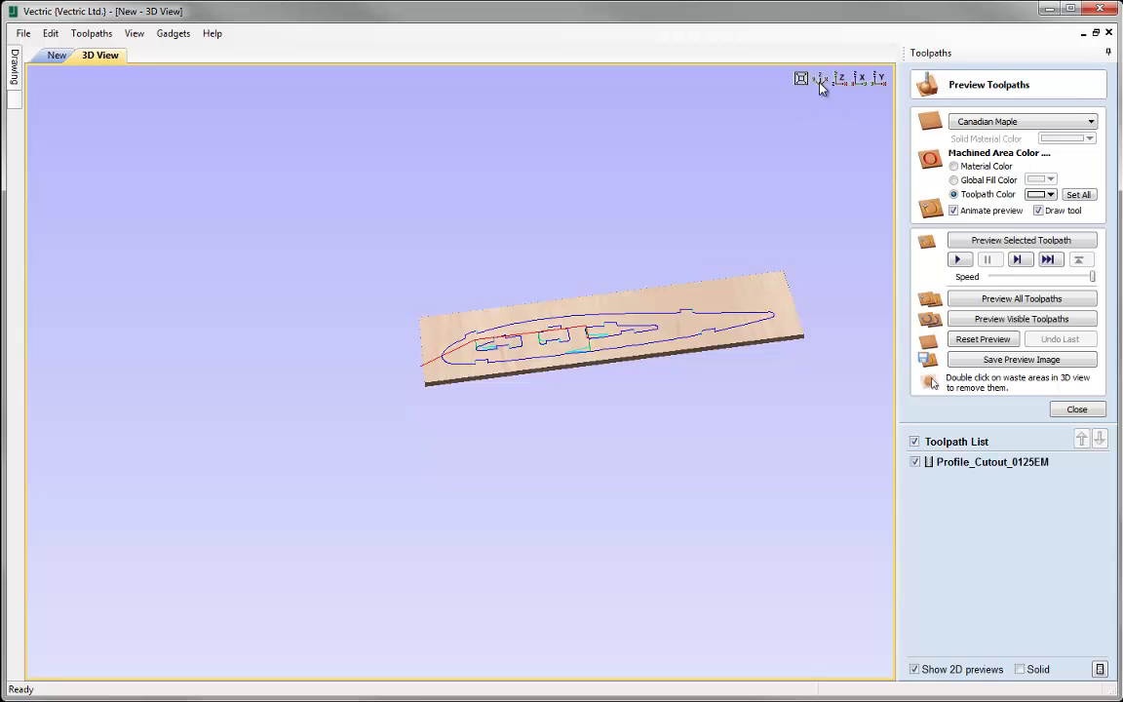
pyautogui.click(821, 80)
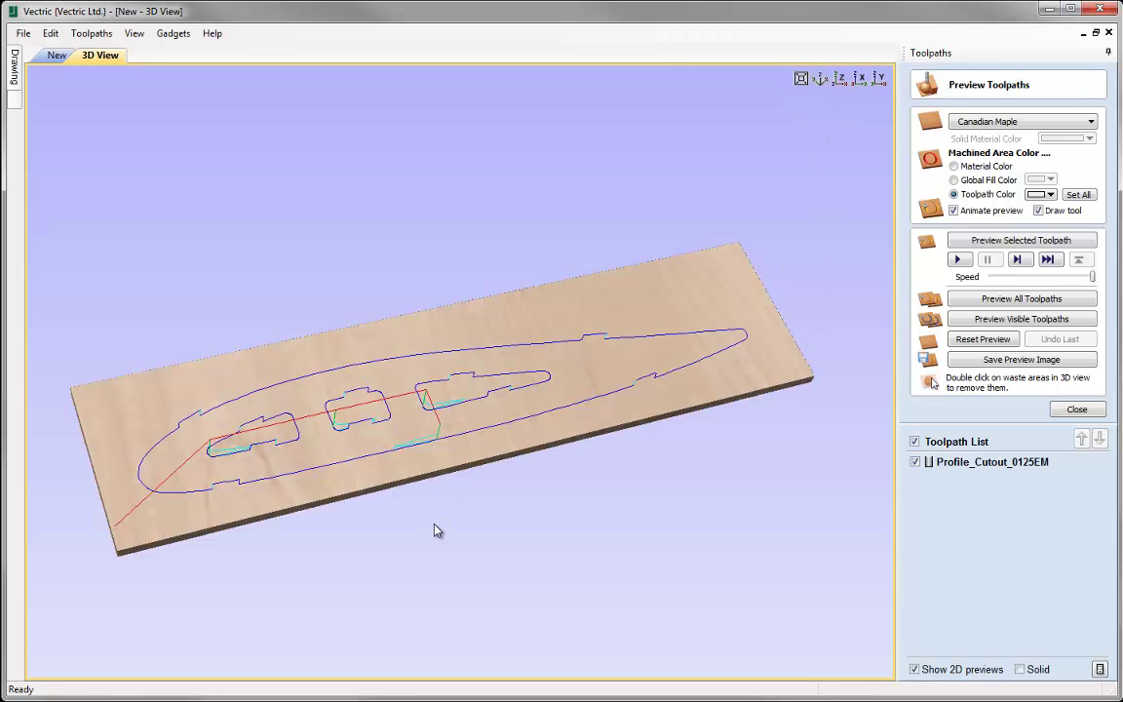
pyautogui.moveTo(465, 526); pyautogui.dragTo(640, 217)
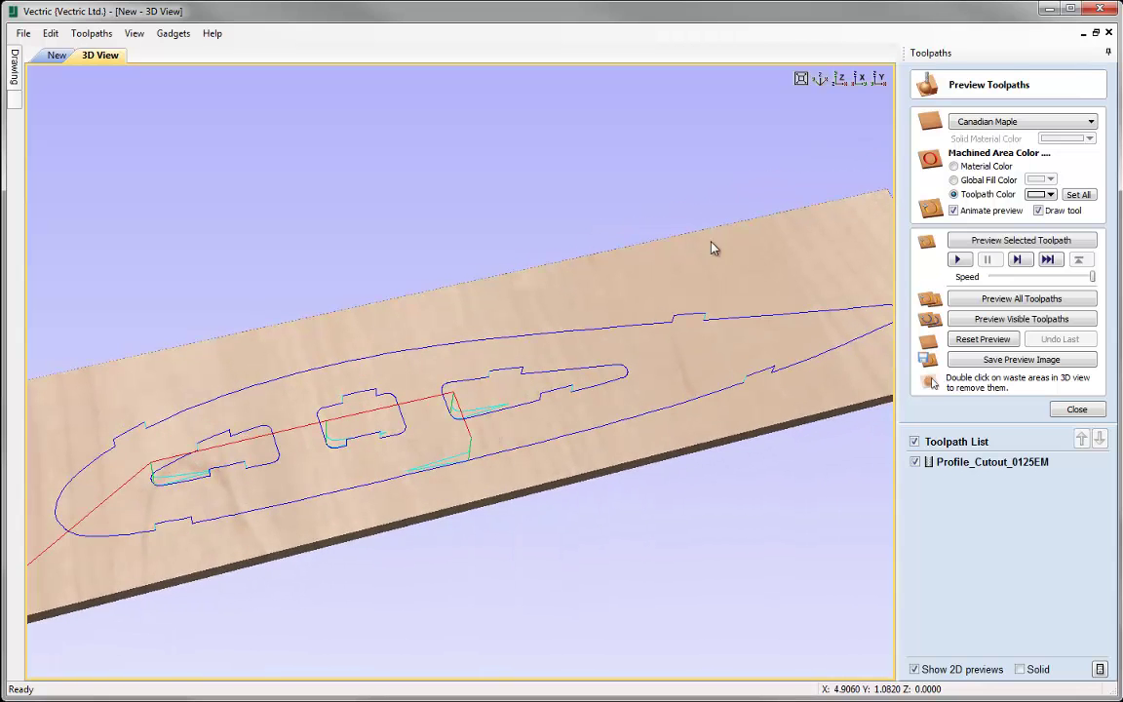
pyautogui.click(820, 78)
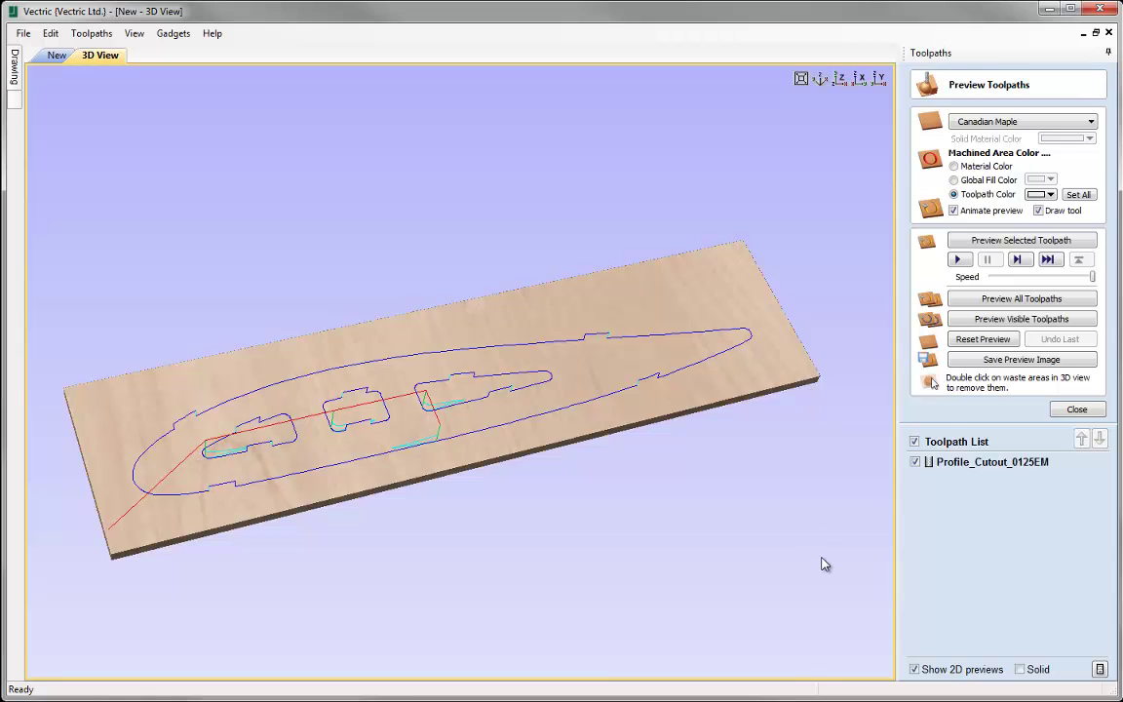
pyautogui.moveTo(822, 565); pyautogui.dragTo(825, 583)
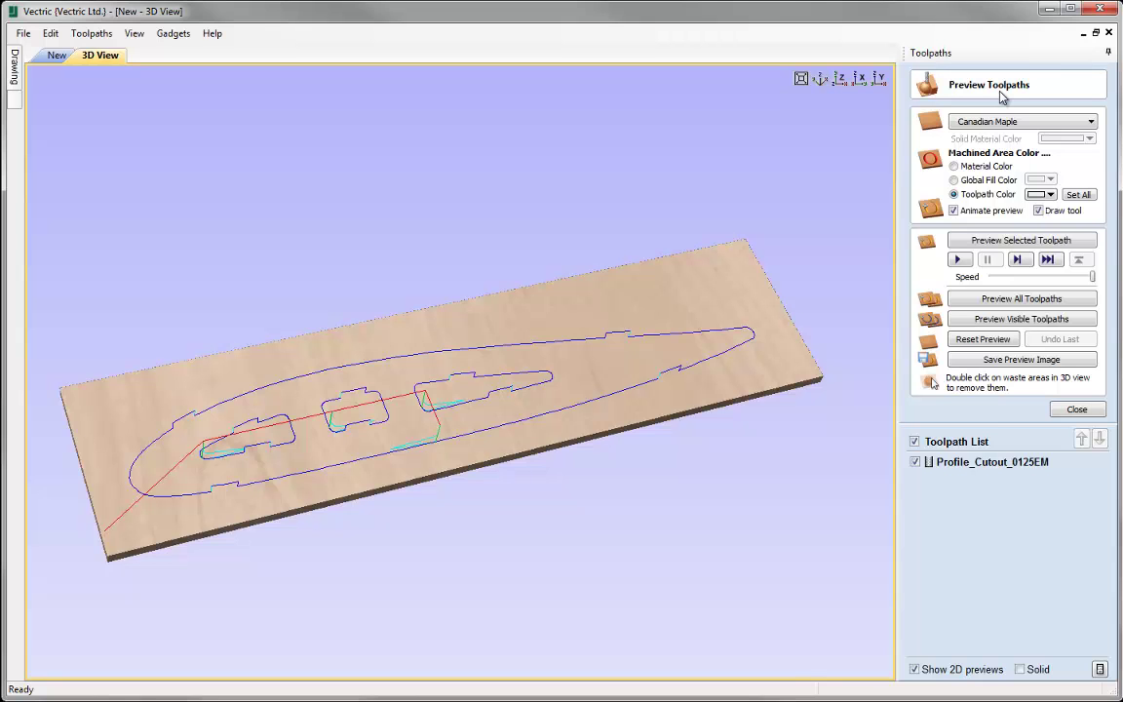
pyautogui.click(1090, 121)
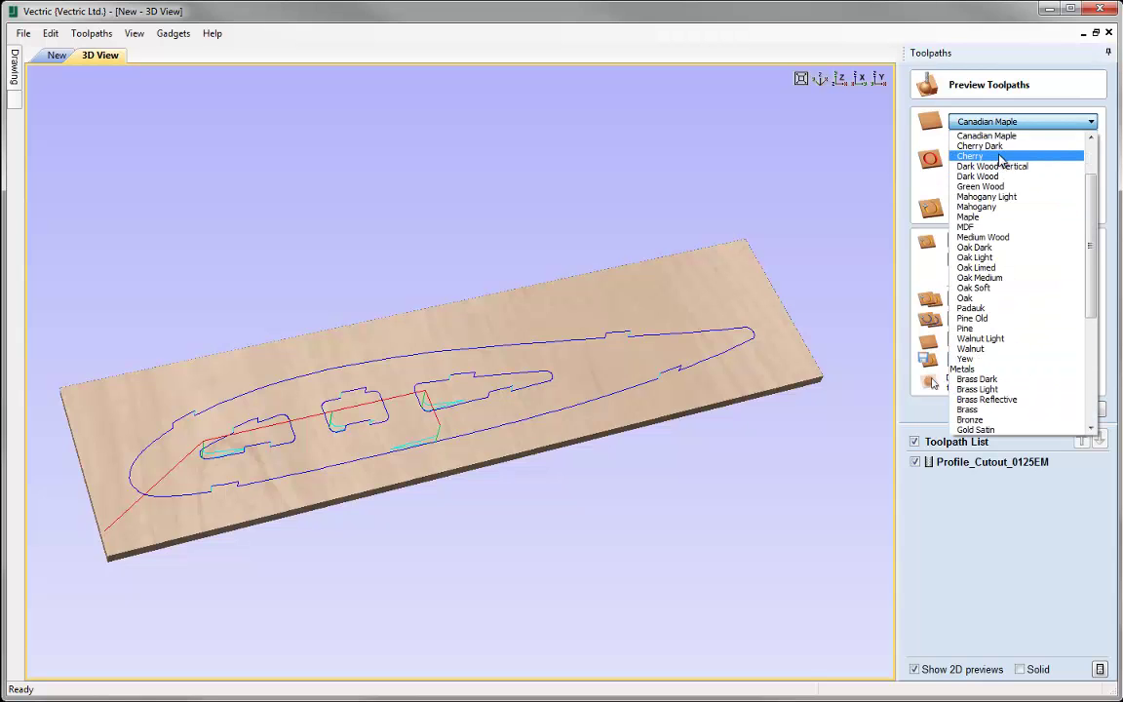
pyautogui.click(1001, 156)
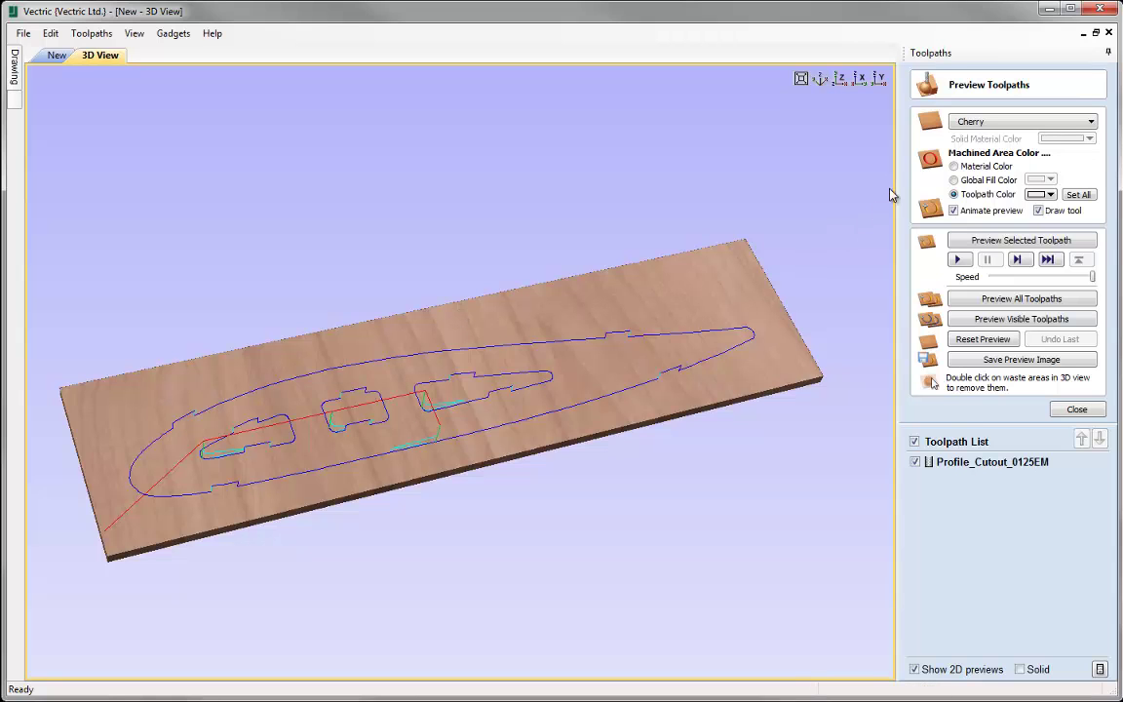
pyautogui.click(968, 169)
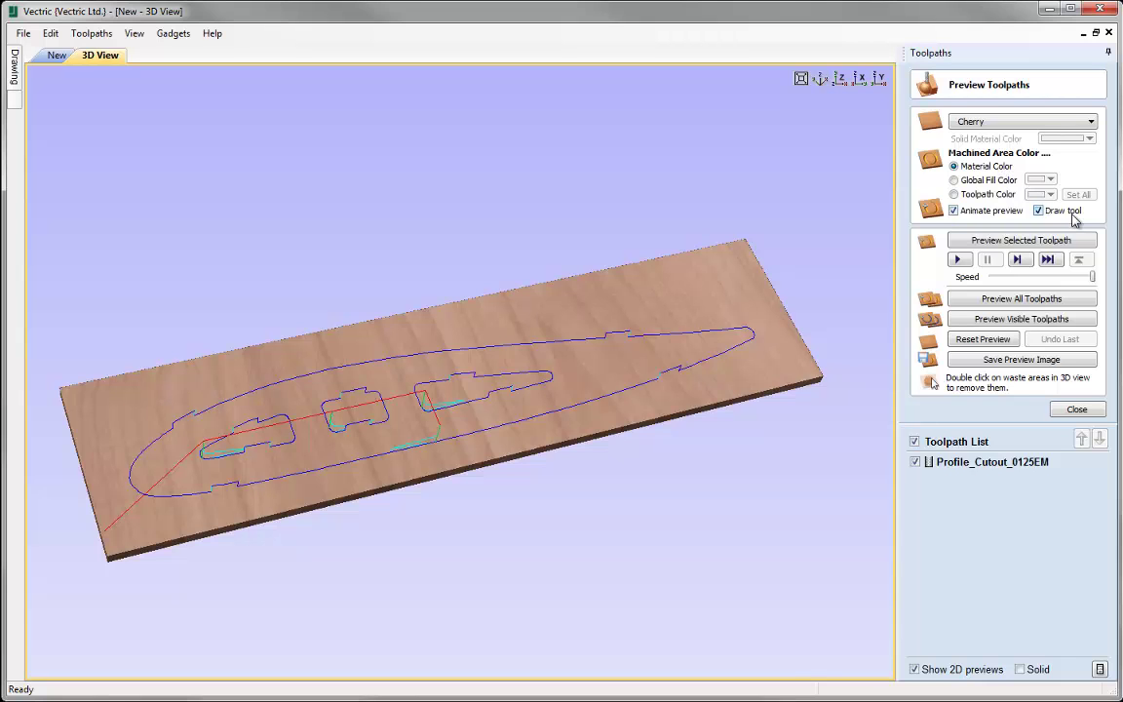
pyautogui.click(997, 243)
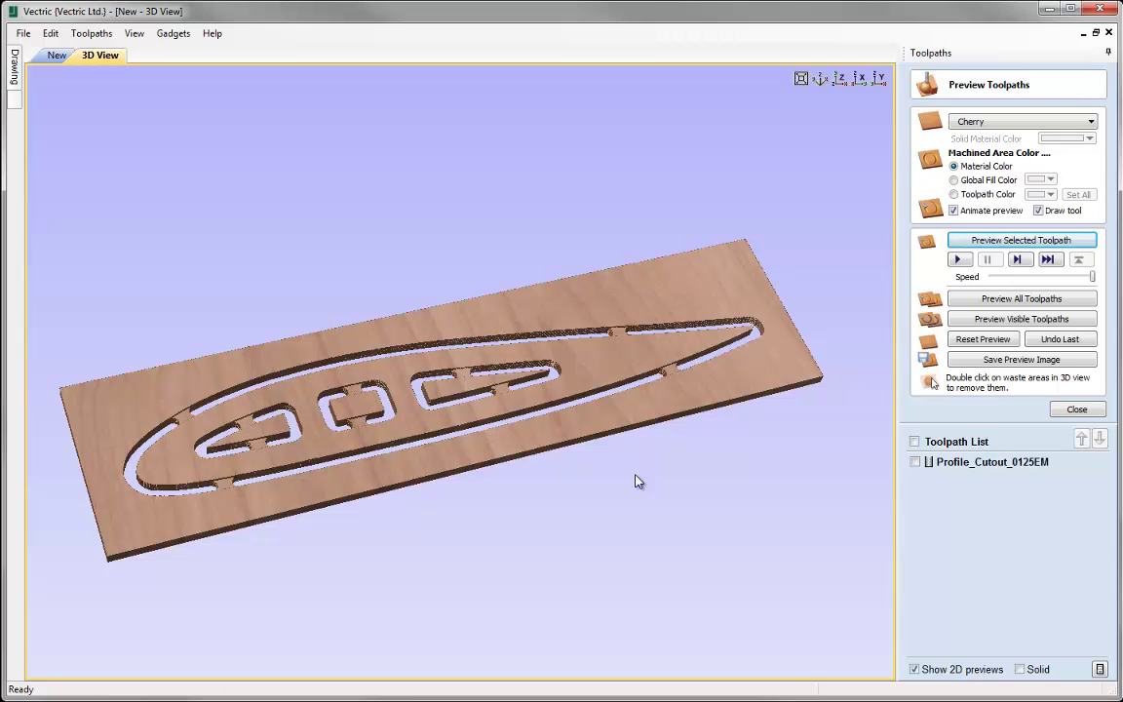
pyautogui.click(1076, 409)
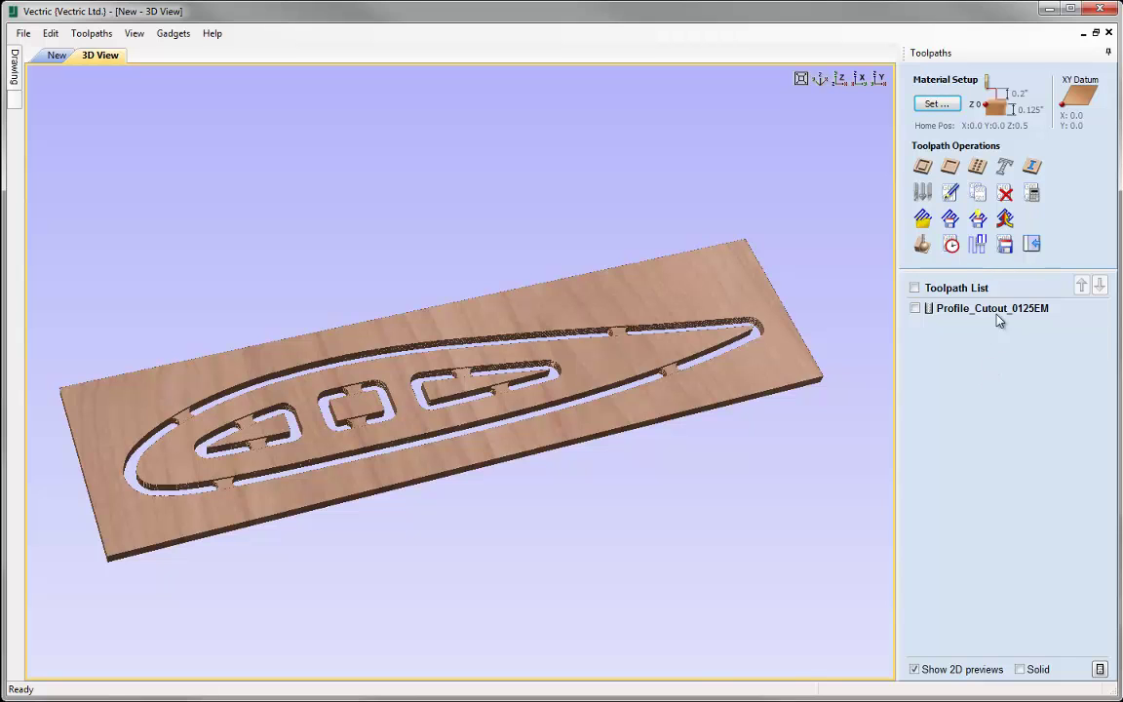
# - Turn off output of all visible toolpaths to one file and choose the G Code (inch) (*.tap) post processor for saving toolpaths
pyautogui.click(1005, 246)
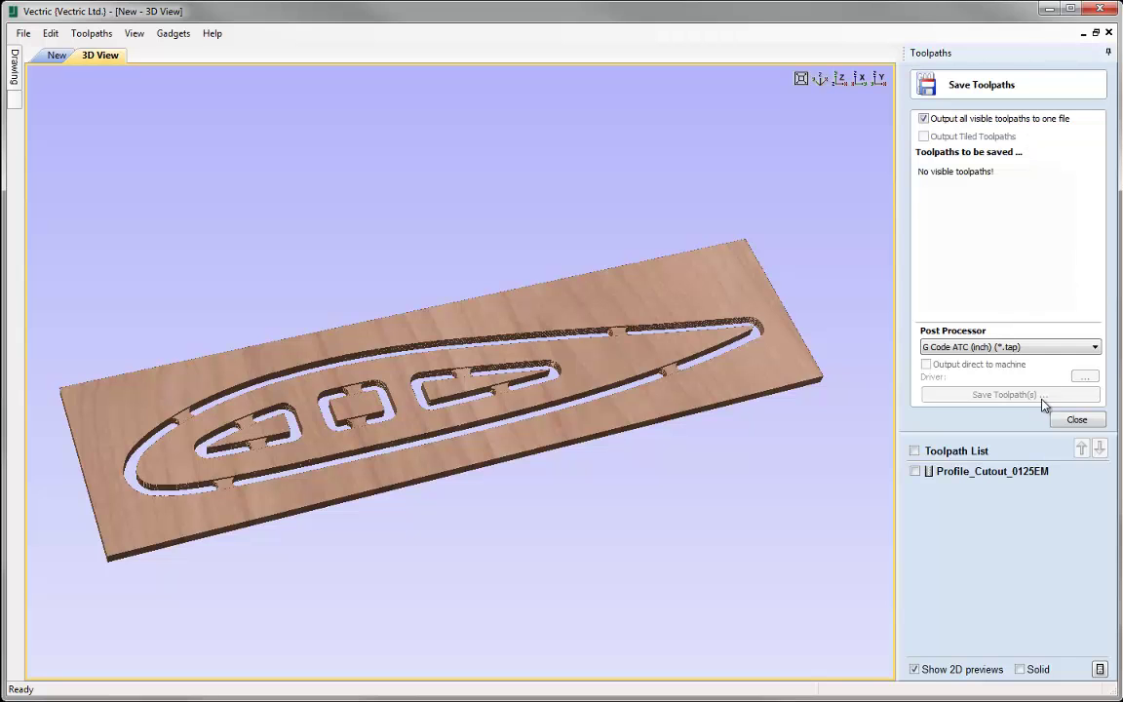
pyautogui.click(925, 119)
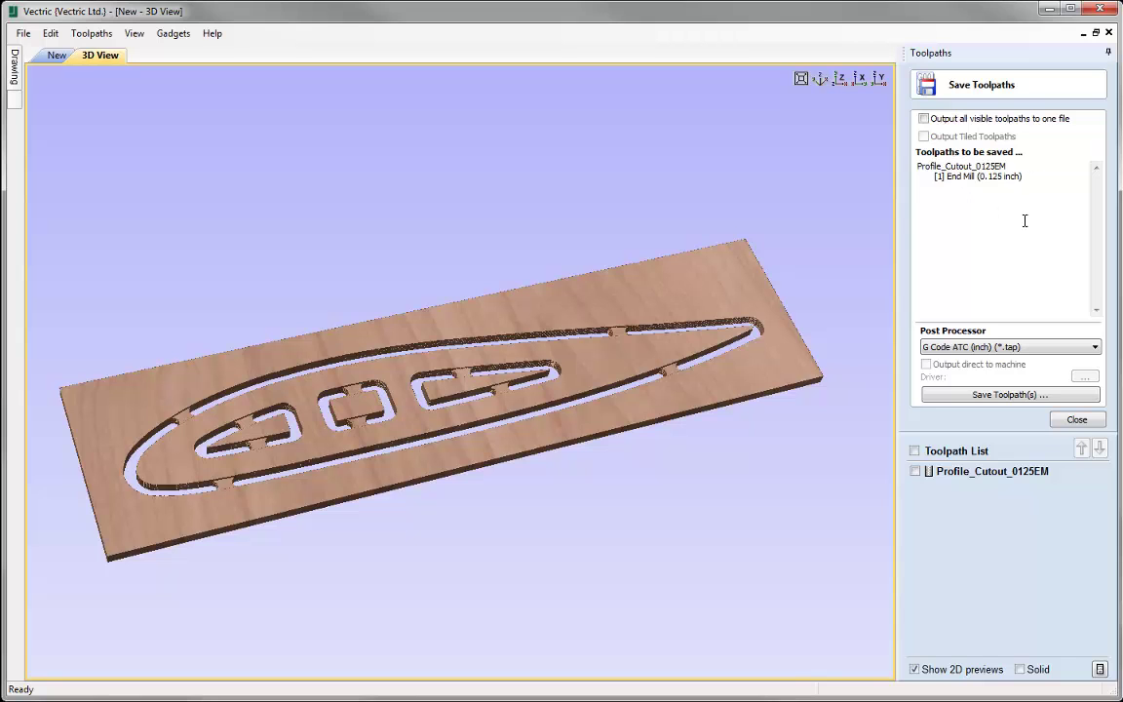
pyautogui.click(1095, 348)
pyautogui.click(1094, 348)
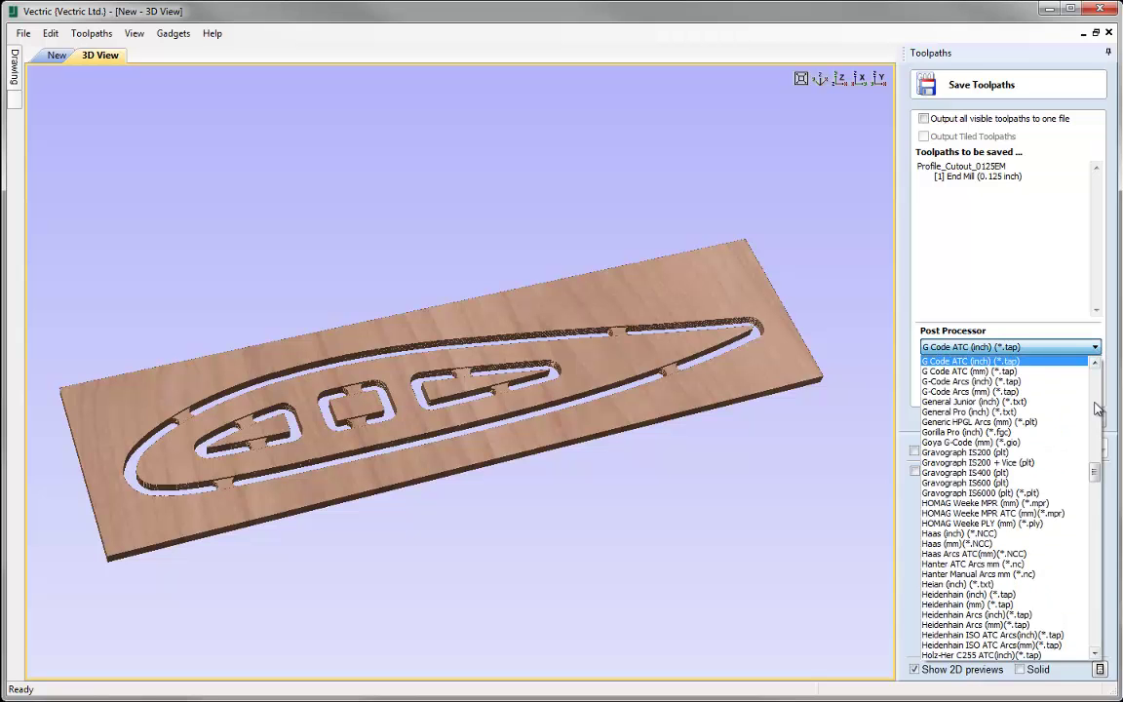
pyautogui.scroll(6, 1096, 470)
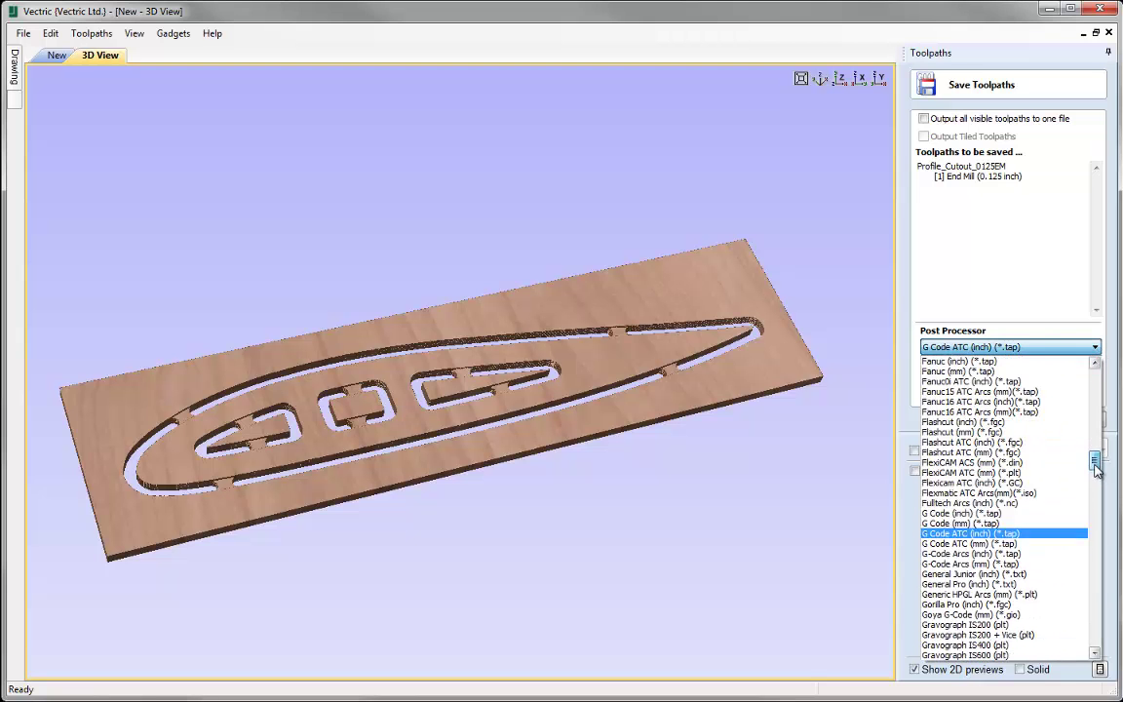
pyautogui.scroll(-1, 1096, 470)
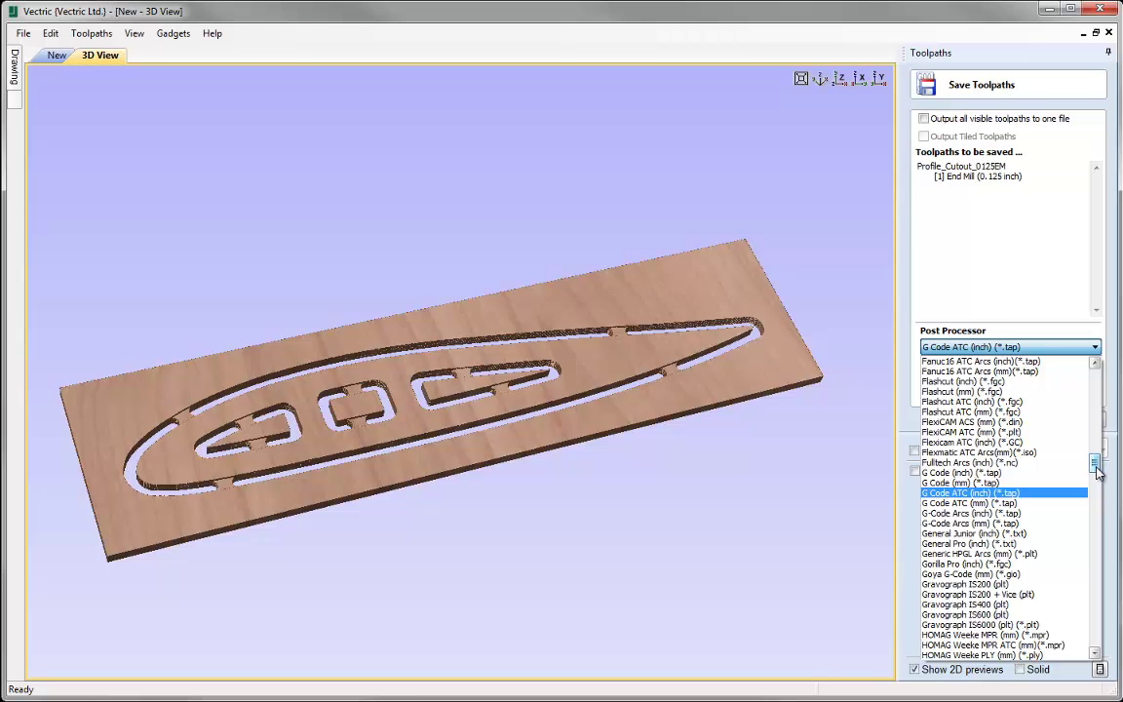
pyautogui.click(1005, 473)
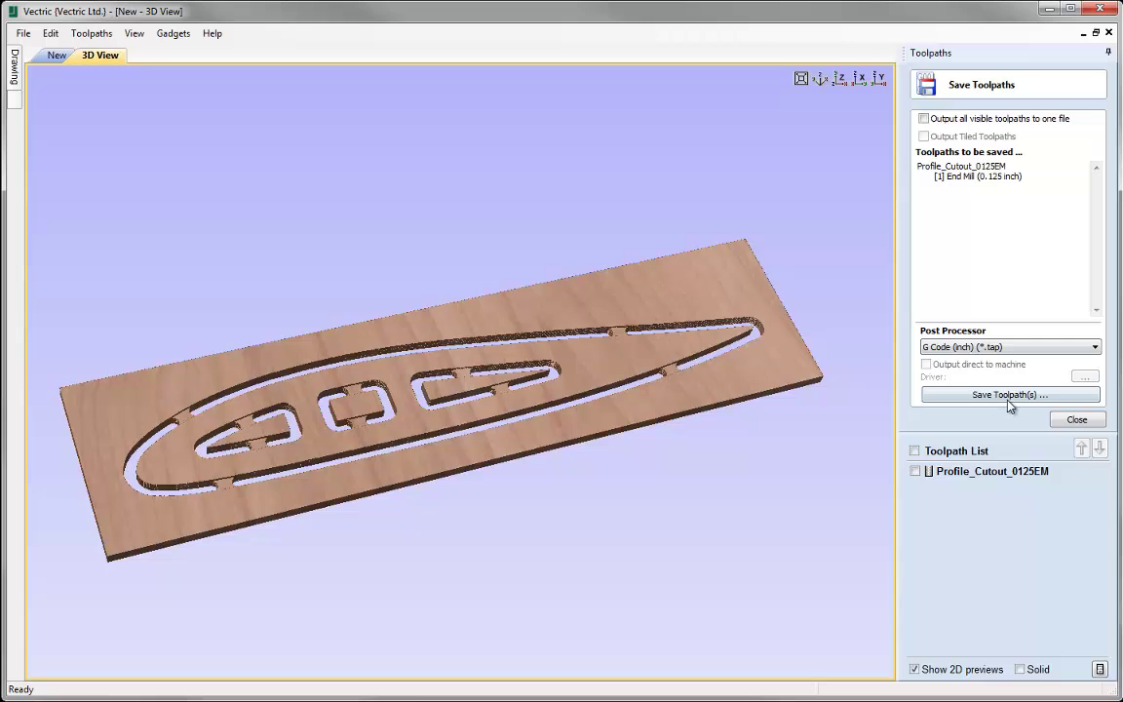
pyautogui.click(1005, 396)
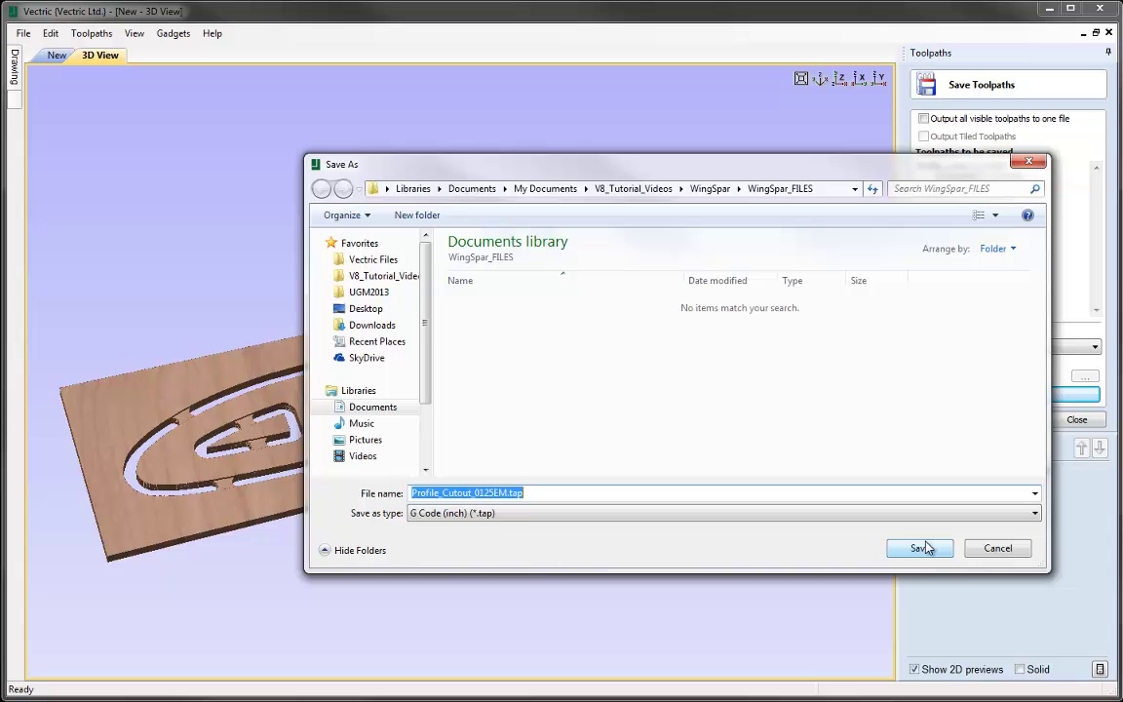
pyautogui.click(996, 547)
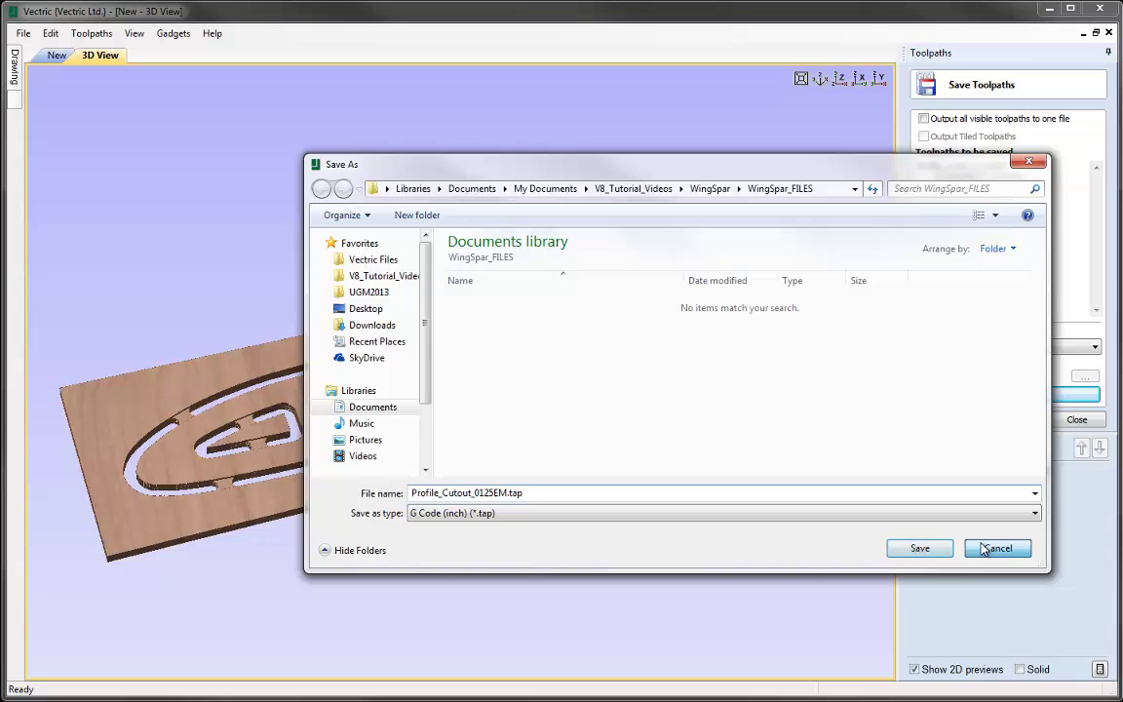
pyautogui.click(1078, 420)
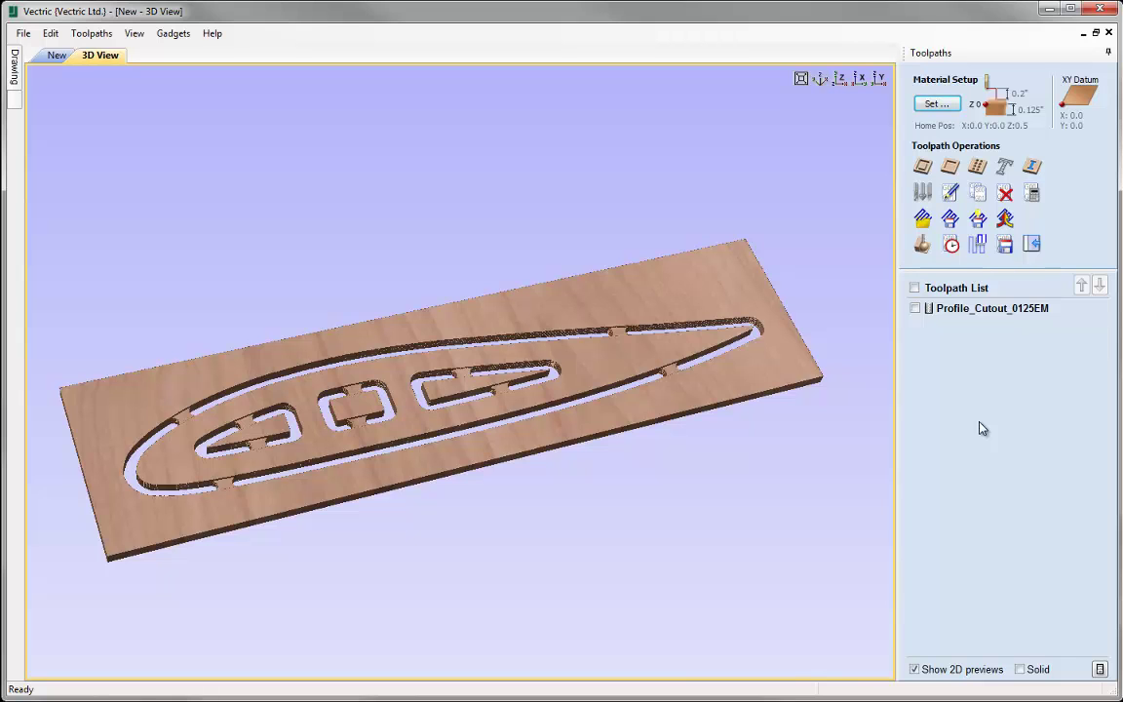
# - Save the job under the file name WingSpar_TOOLPATH in the WingSpar_FILES folder as a VCarve file
pyautogui.click(24, 35)
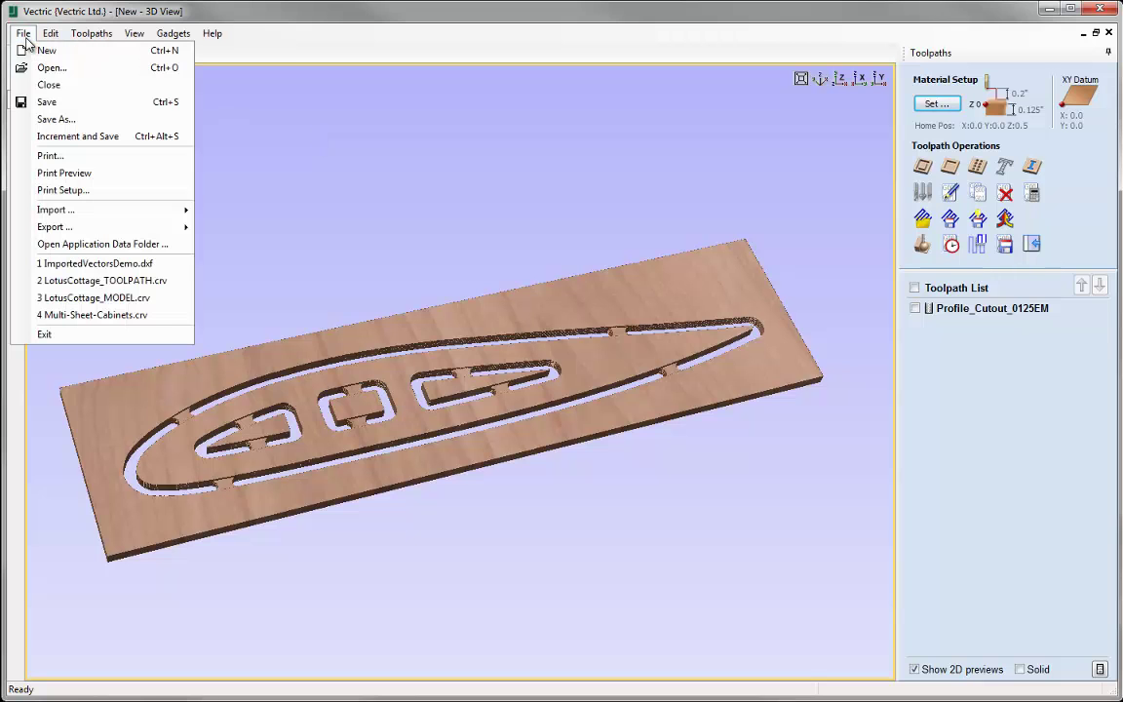
pyautogui.click(53, 119)
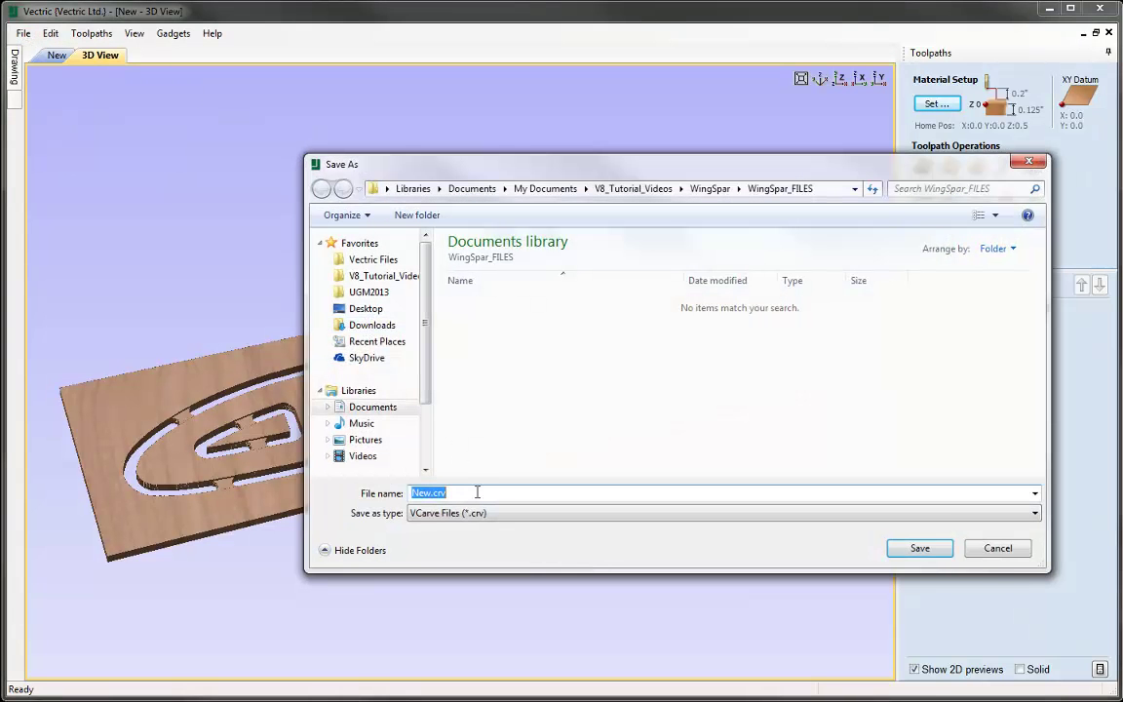
pyautogui.write('WingSpoa')
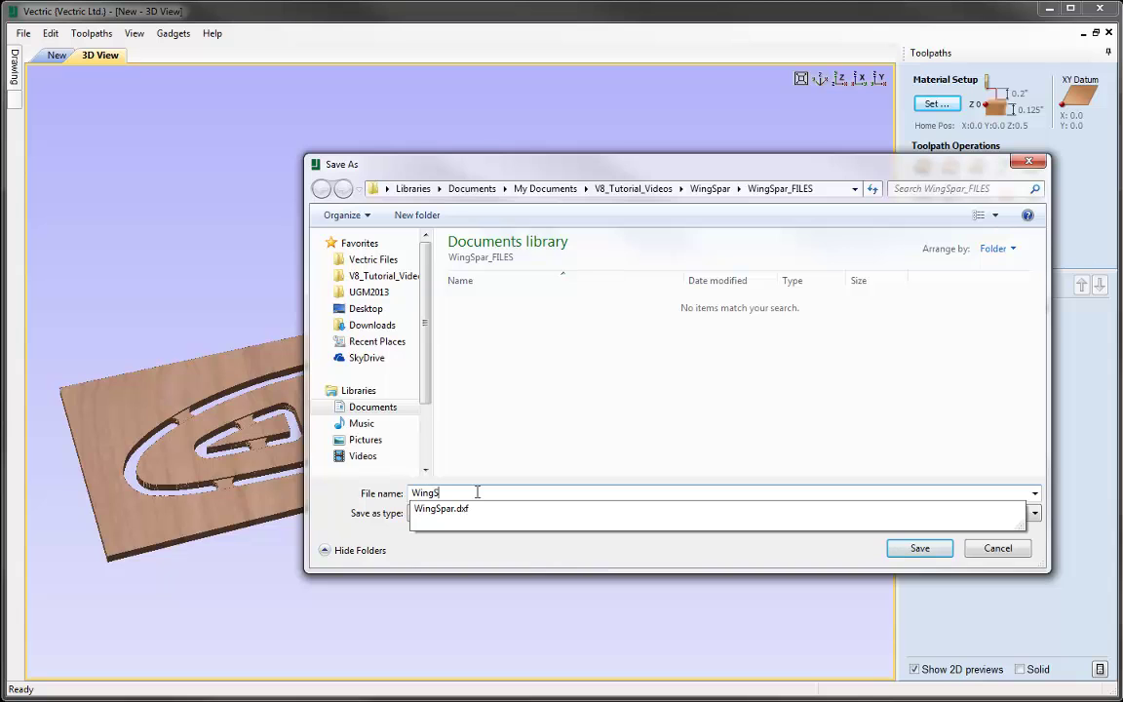
pyautogui.press('BackSpace')
pyautogui.press('BackSpace')
pyautogui.write('ar')
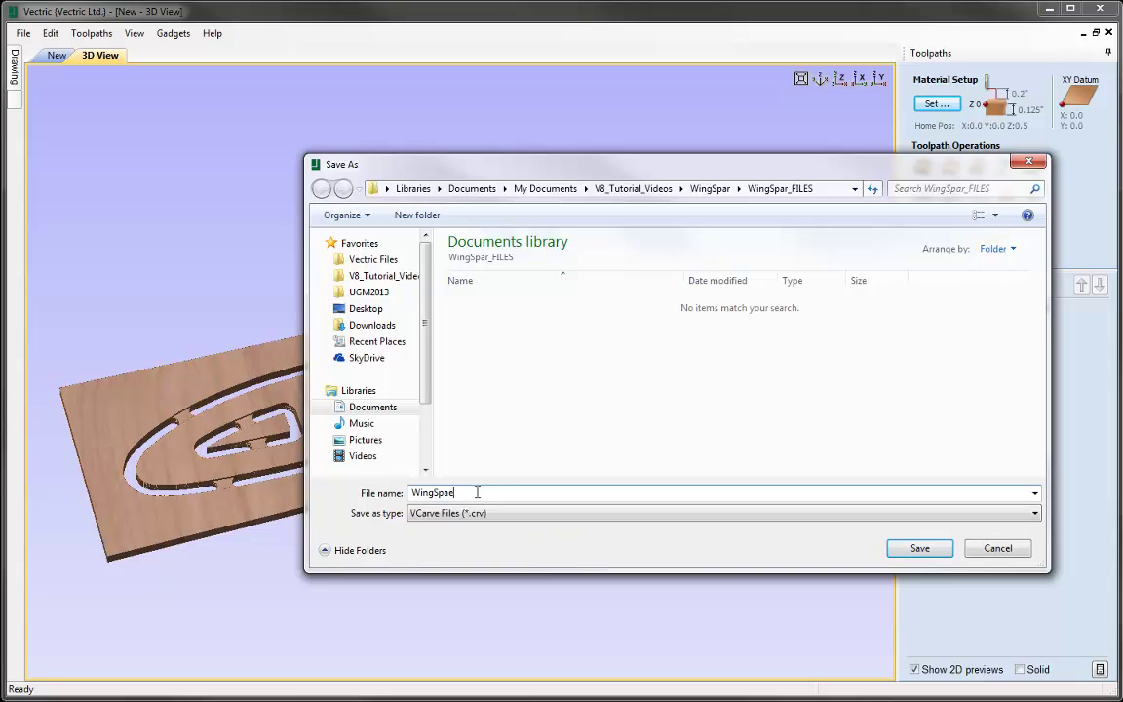
pyautogui.write('_TOOLP(AT')
pyautogui.press('BackSpace')
pyautogui.press('BackSpace')
pyautogui.press('BackSpace')
pyautogui.write('ATH')
pyautogui.click(894, 549)
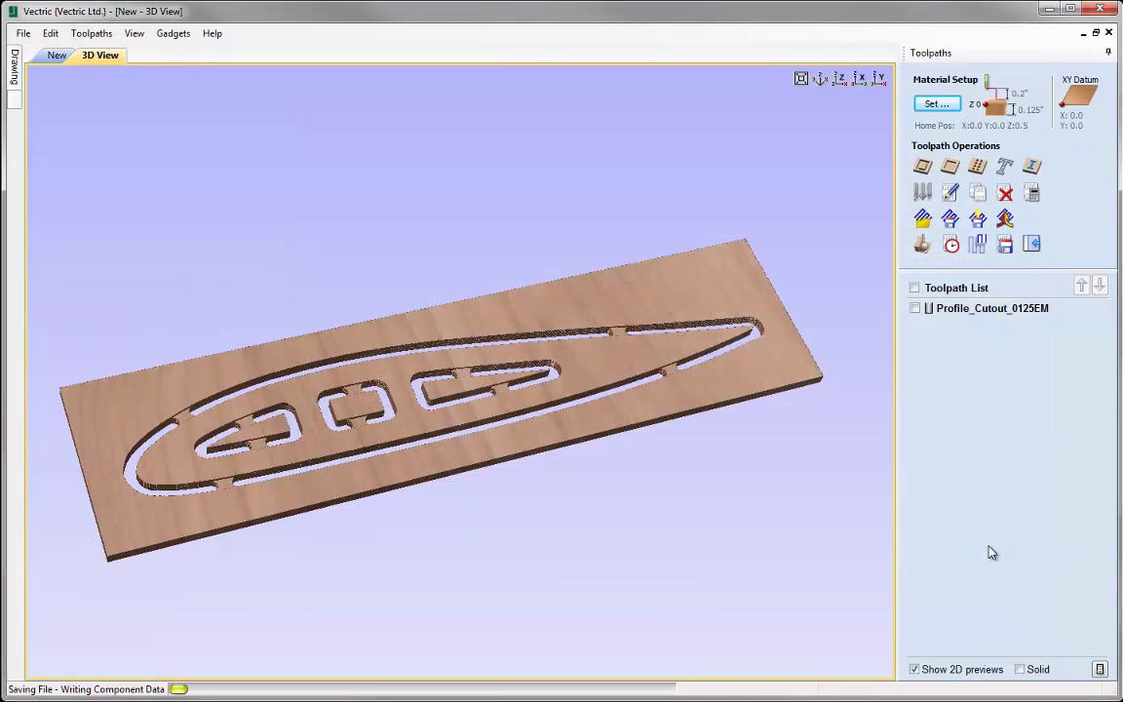